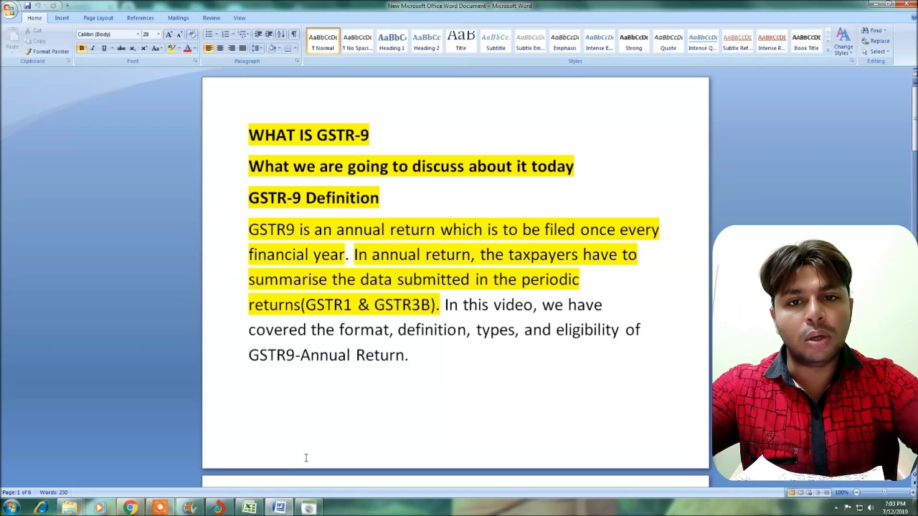
Step: Show the accounting software picture in ACDSee, and switch to the GSTR-9 dashboard in Chrome
{"action": "left_click", "coordinate": [309, 507]}
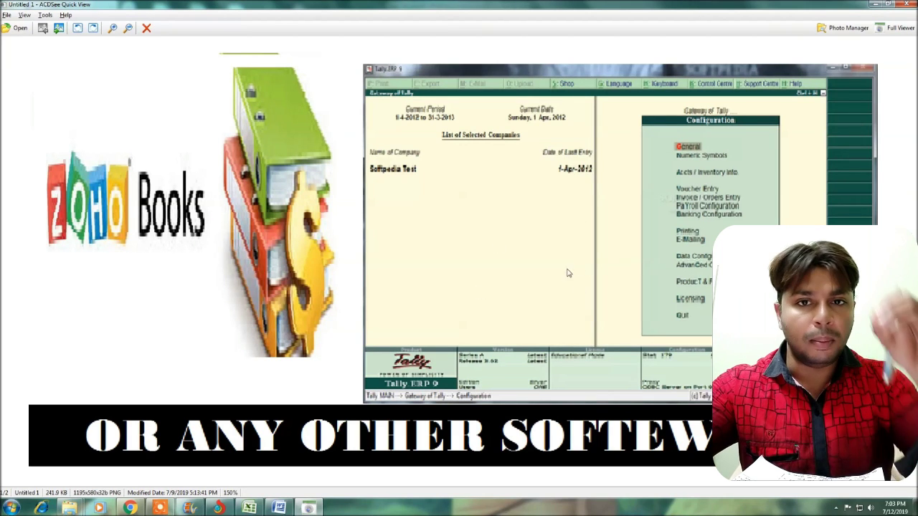
{"action": "left_click", "coordinate": [130, 508]}
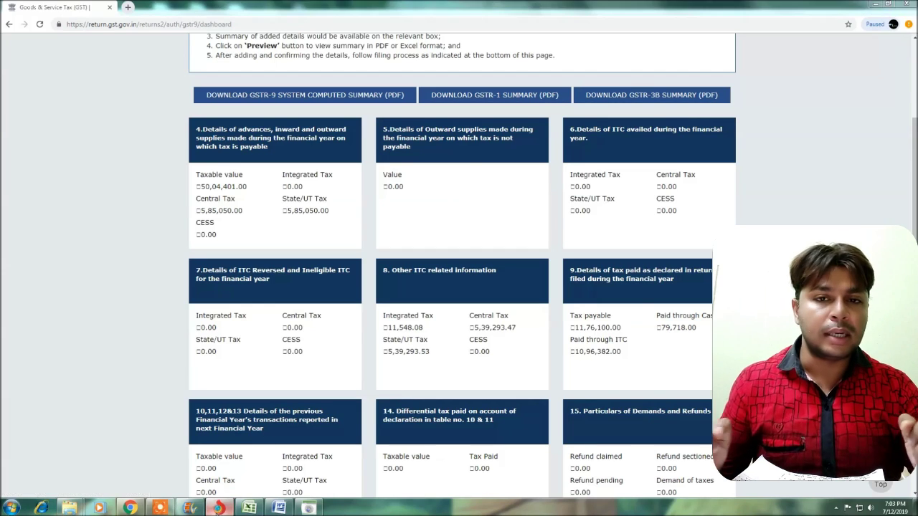
Step: Switch to the browser window with the downloaded PDFs and read the GSTR-1 summary from B2B invoices to the amended invoice tables
{"action": "left_click", "coordinate": [219, 507]}
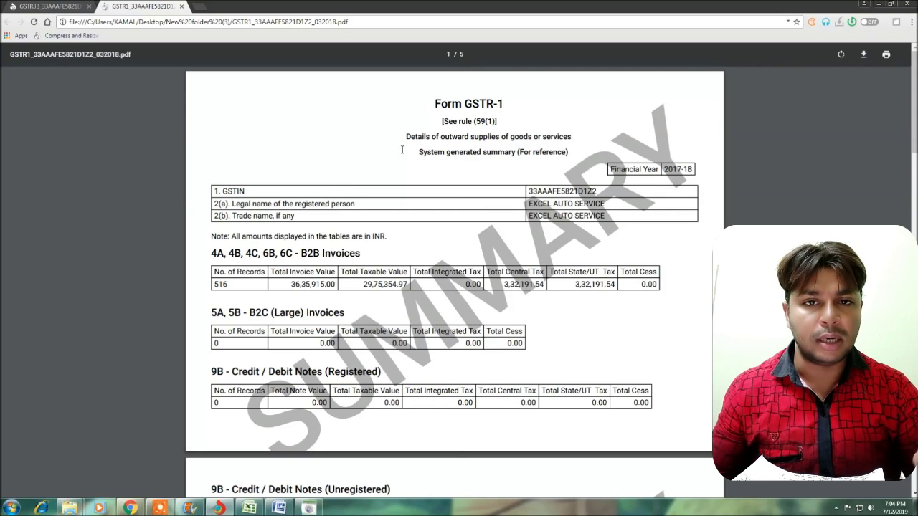
{"action": "left_click", "coordinate": [23, 10]}
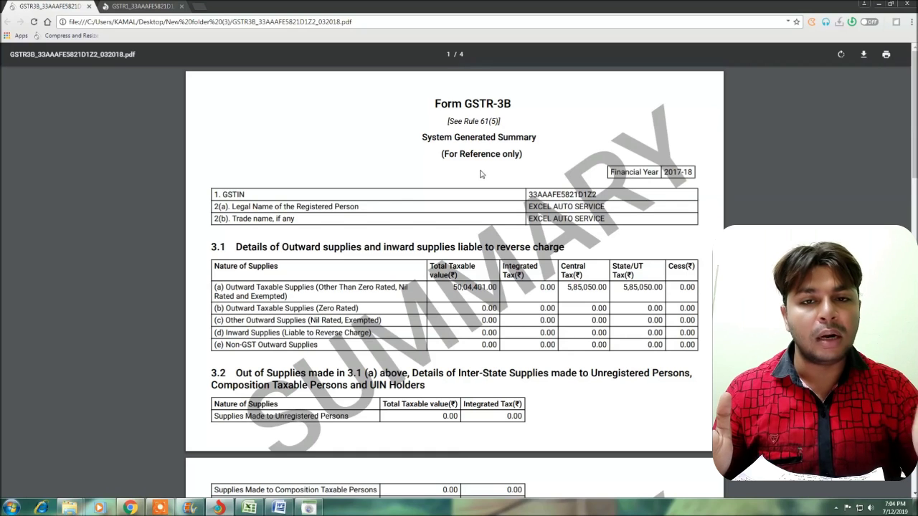
{"action": "left_click", "coordinate": [147, 8]}
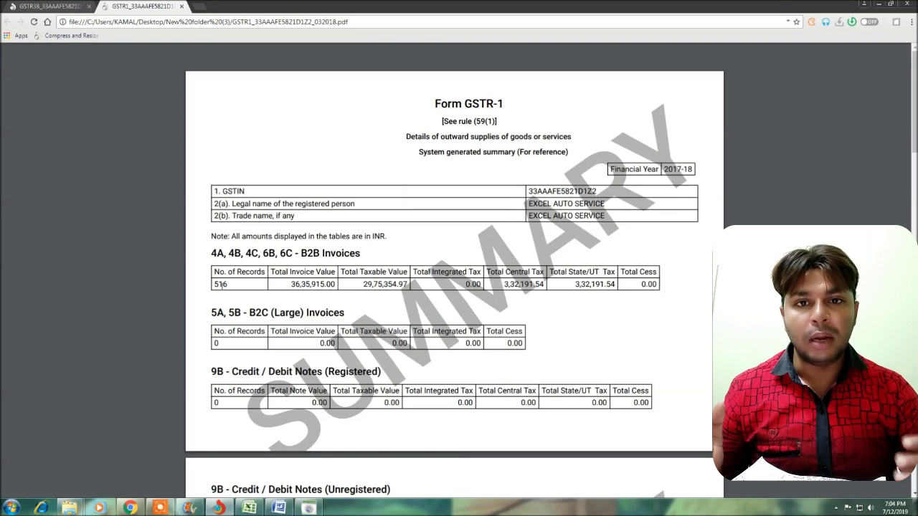
{"action": "scroll", "coordinate": [454, 287], "scroll_direction": "down", "scroll_amount": 5}
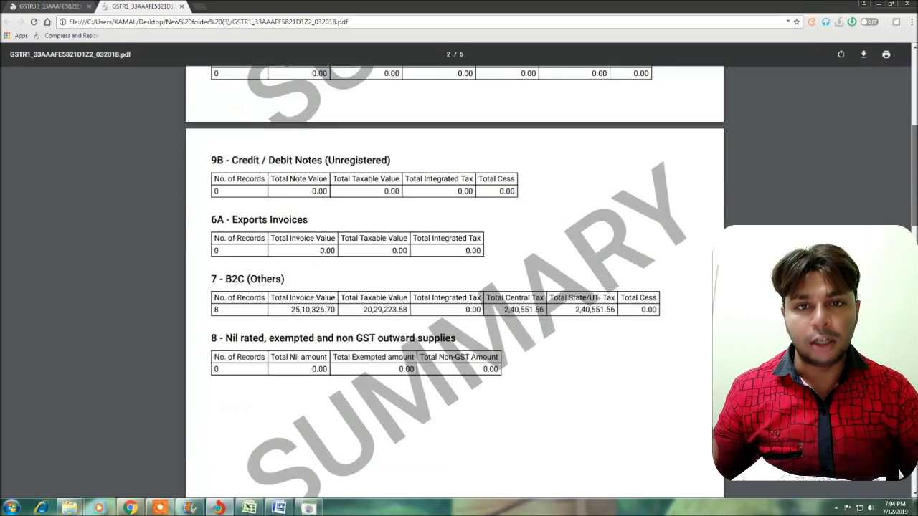
{"action": "scroll", "coordinate": [454, 287], "scroll_direction": "down", "scroll_amount": 5}
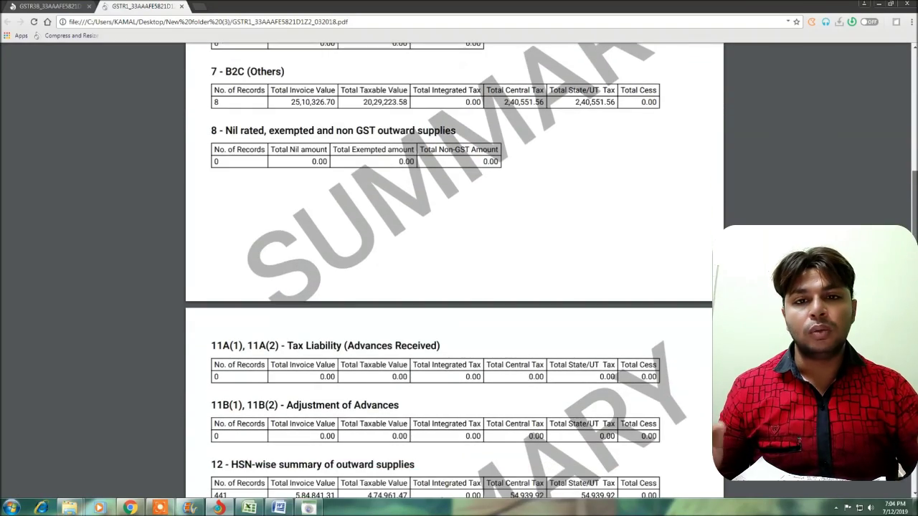
{"action": "scroll", "coordinate": [454, 287], "scroll_direction": "down", "scroll_amount": 3}
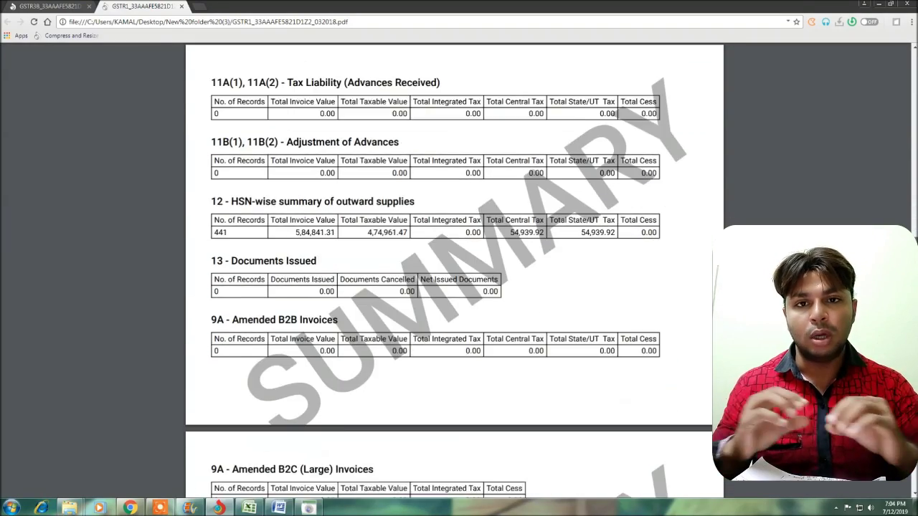
{"action": "scroll", "coordinate": [454, 287], "scroll_direction": "down", "scroll_amount": 2}
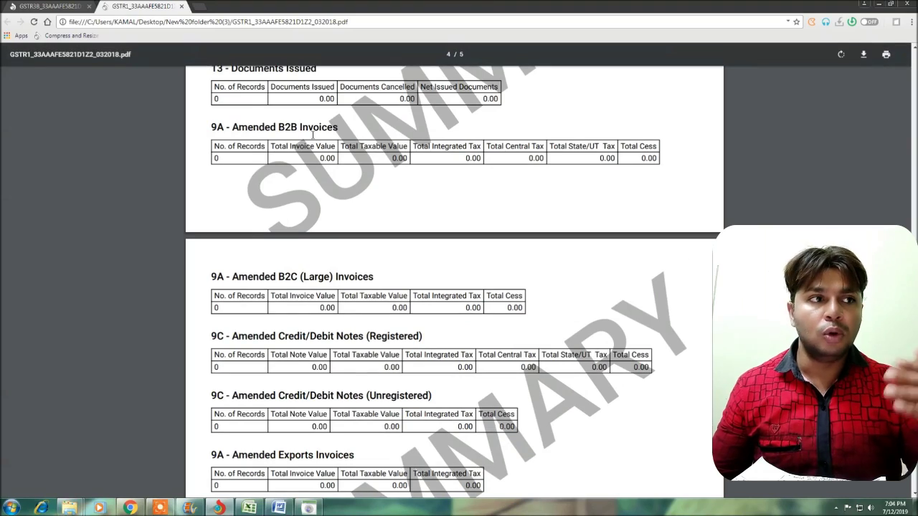
Step: Review the GSTR-3B summary PDF through its 6.1 Payment of Tax table and return to the first page
{"action": "left_click", "coordinate": [44, 6]}
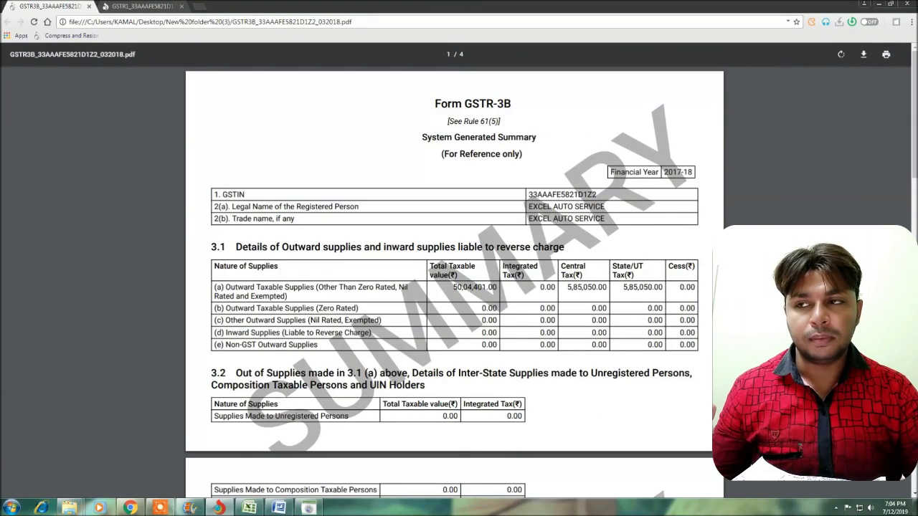
{"action": "scroll", "coordinate": [454, 287], "scroll_direction": "down", "scroll_amount": 4}
{"action": "scroll", "coordinate": [454, 287], "scroll_direction": "down", "scroll_amount": 5}
{"action": "scroll", "coordinate": [531, 466], "scroll_direction": "down", "scroll_amount": 3}
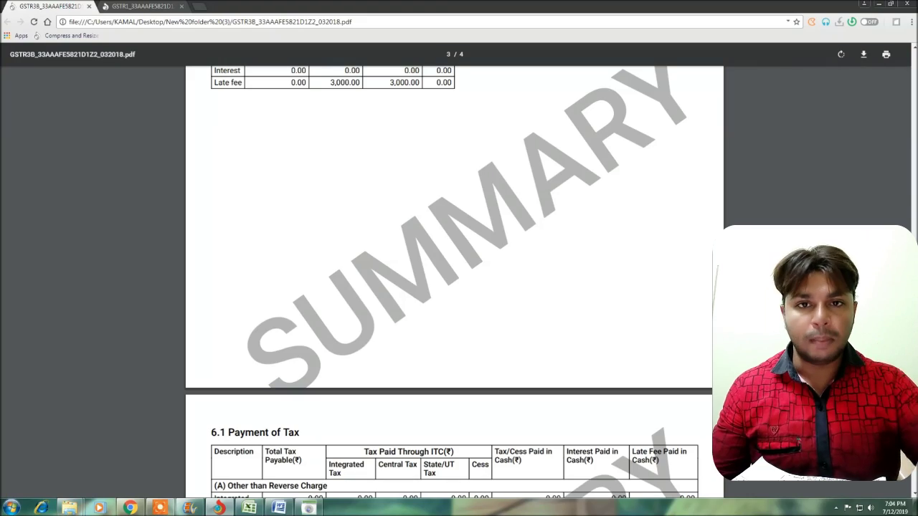
{"action": "scroll", "coordinate": [448, 282], "scroll_direction": "down", "scroll_amount": 3}
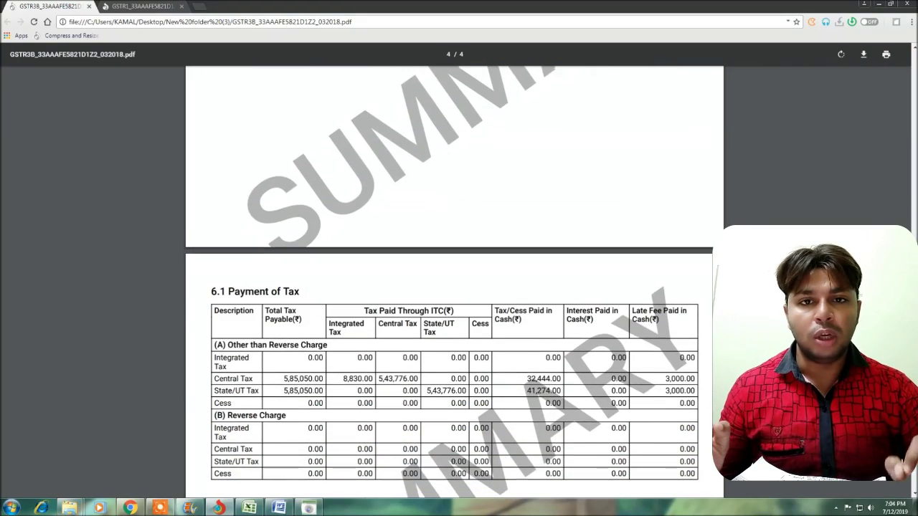
{"action": "scroll", "coordinate": [449, 283], "scroll_direction": "down", "scroll_amount": 1}
{"action": "scroll", "coordinate": [872, 151], "scroll_direction": "up", "scroll_amount": 20}
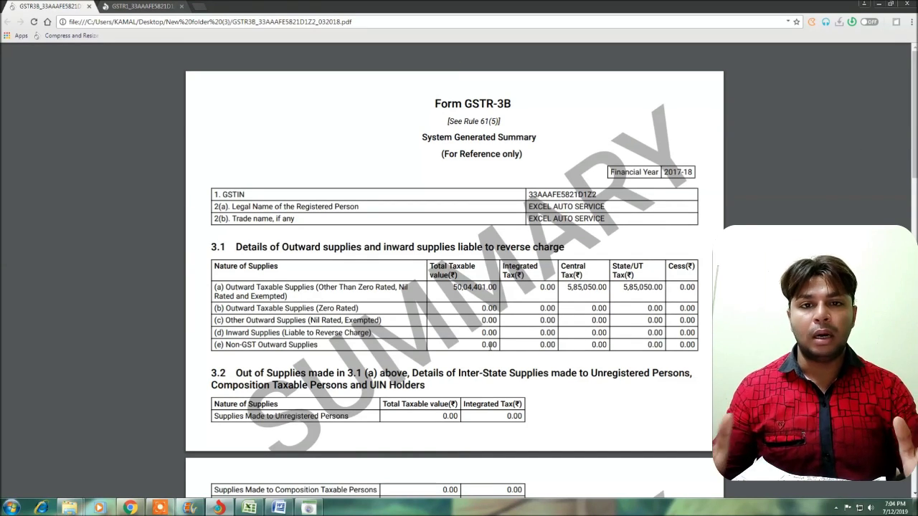
Step: Switch to the Excel worksheet and inspect the formulas for July's tax to be paid and the total taxable value
{"action": "left_click", "coordinate": [243, 508]}
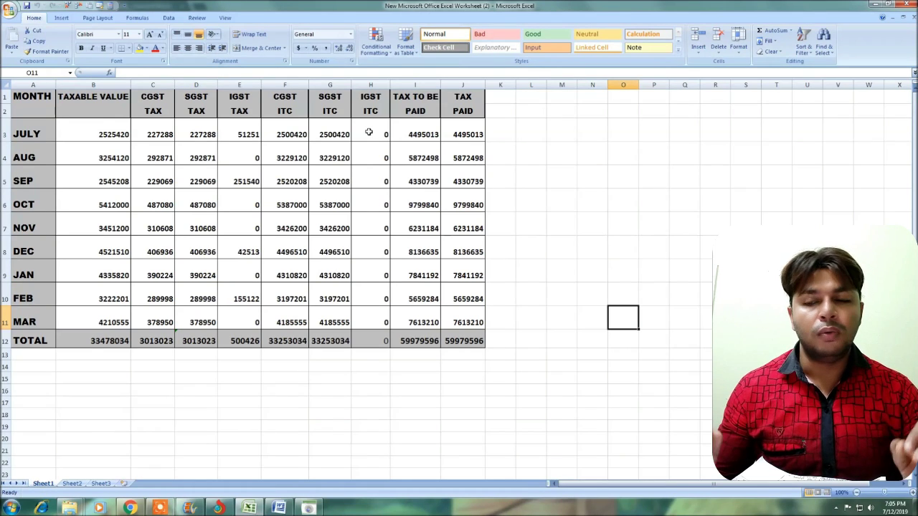
{"action": "left_click", "coordinate": [407, 131]}
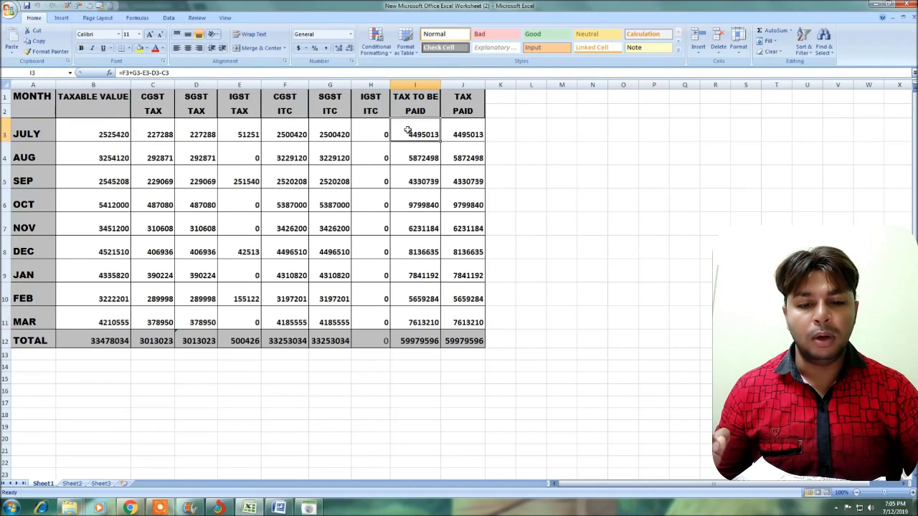
{"action": "double_click", "coordinate": [407, 131]}
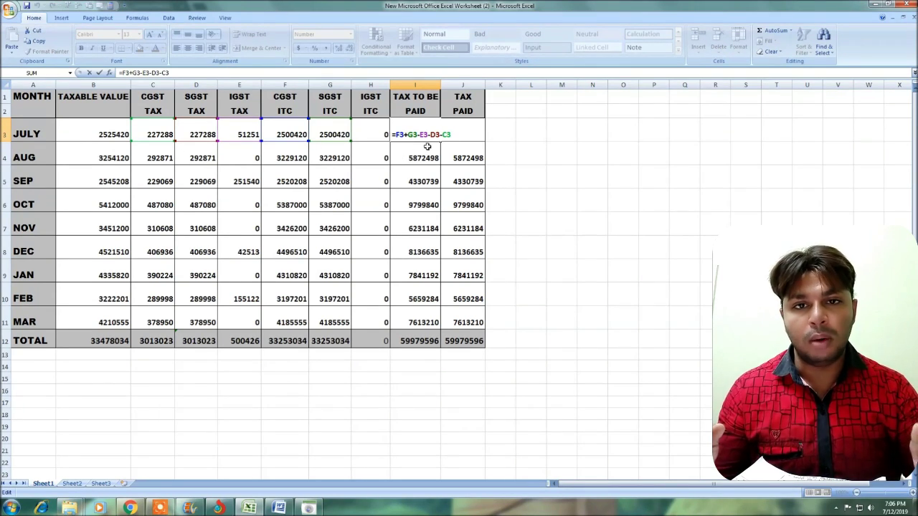
{"action": "key", "text": "Return"}
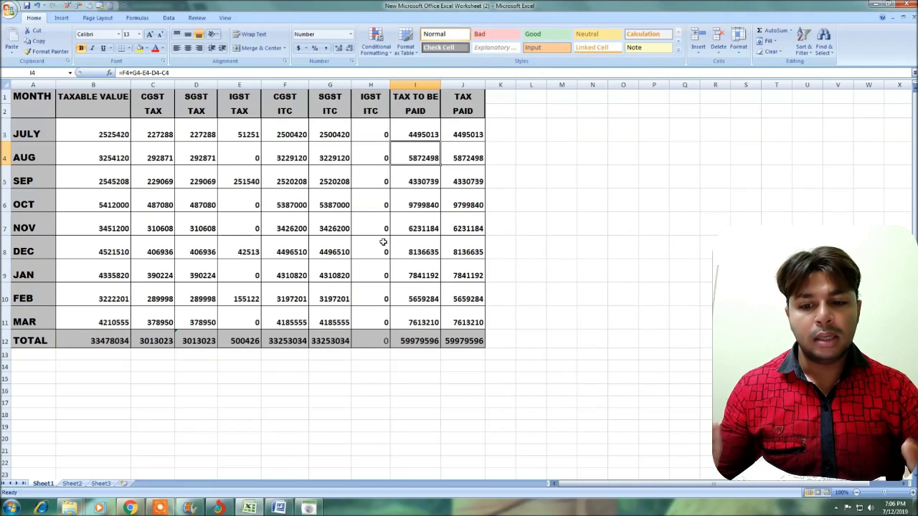
{"action": "left_click", "coordinate": [100, 340]}
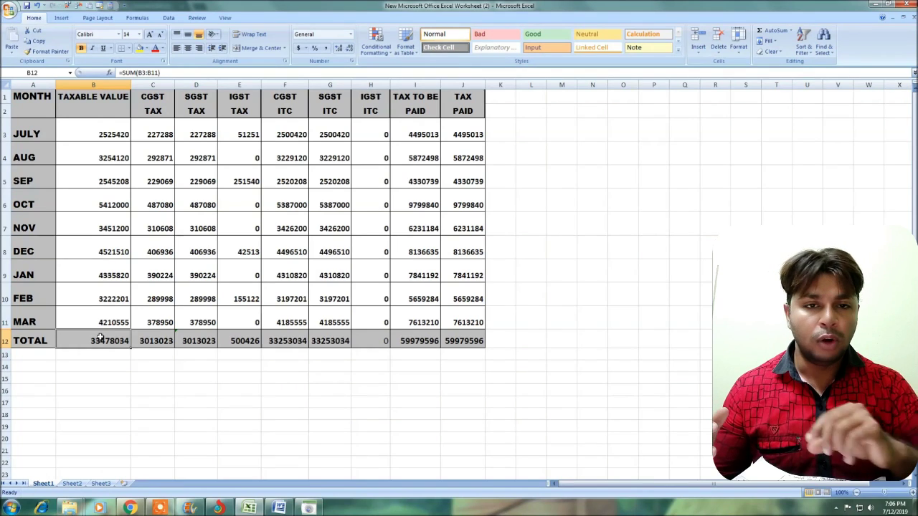
{"action": "double_click", "coordinate": [101, 336]}
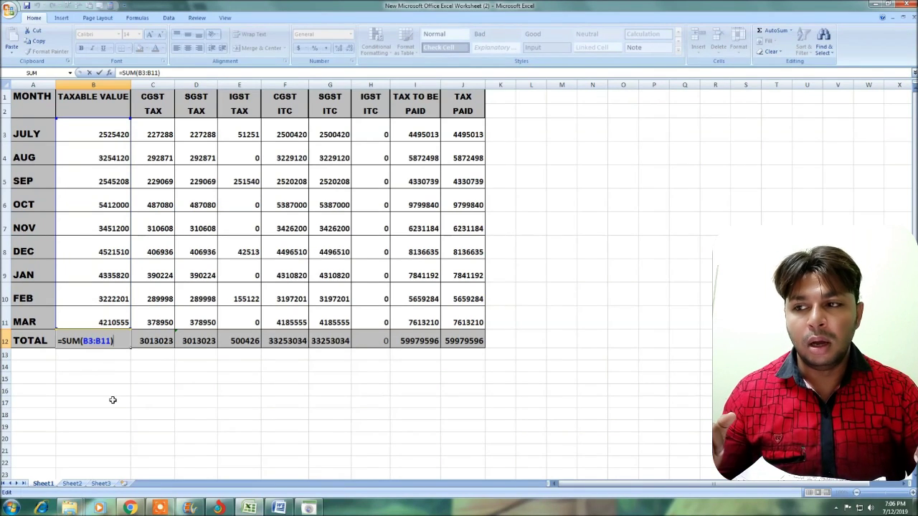
Step: Bring up the GSTR-3B summary PDF again, followed by the accounting software picture in ACDSee
{"action": "mouse_move", "coordinate": [219, 510]}
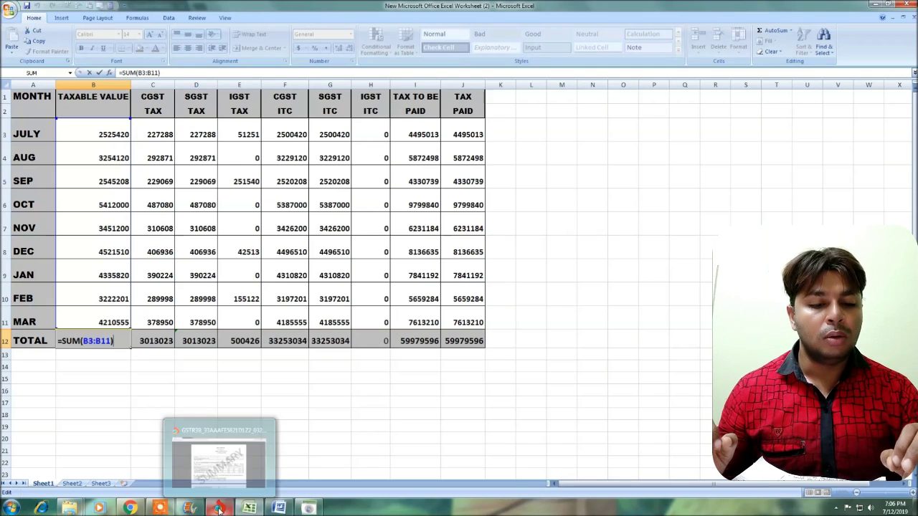
{"action": "left_click", "coordinate": [222, 462]}
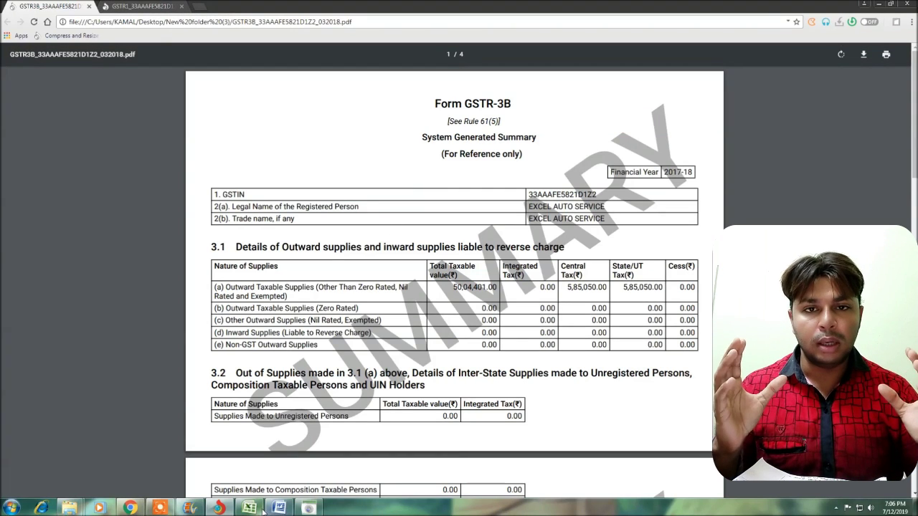
{"action": "left_click", "coordinate": [308, 508]}
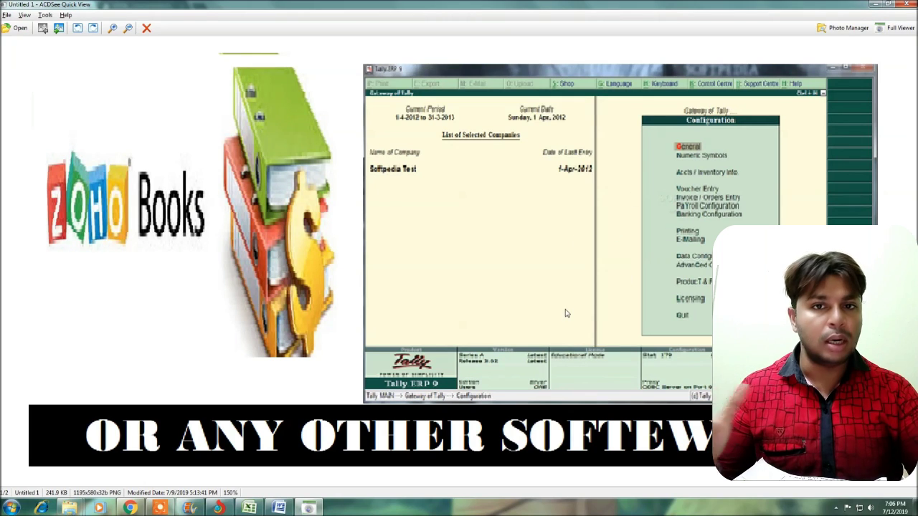
Step: Switch to the GSTR-9 dashboard in Chrome and review its table boxes, return filing steps and preparation steps
{"action": "left_click", "coordinate": [129, 509]}
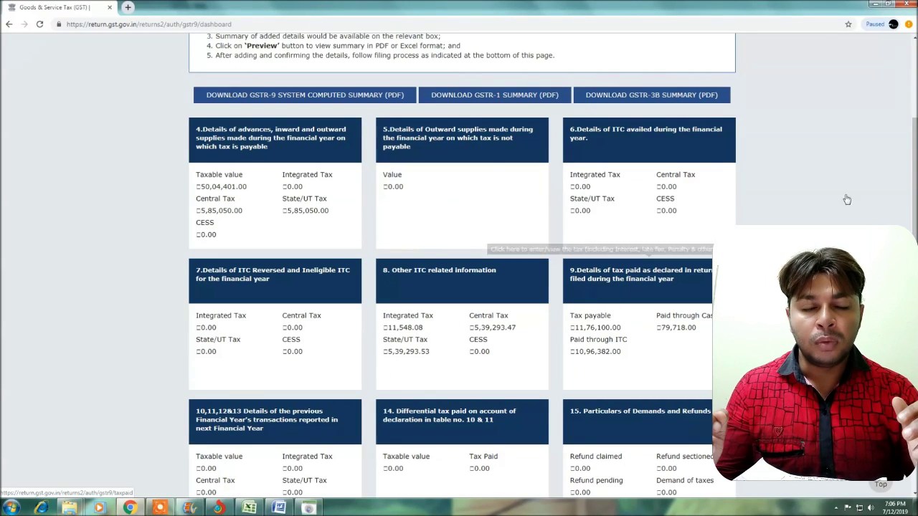
{"action": "scroll", "coordinate": [845, 200], "scroll_direction": "down", "scroll_amount": 6}
{"action": "scroll", "coordinate": [459, 265], "scroll_direction": "down", "scroll_amount": 2}
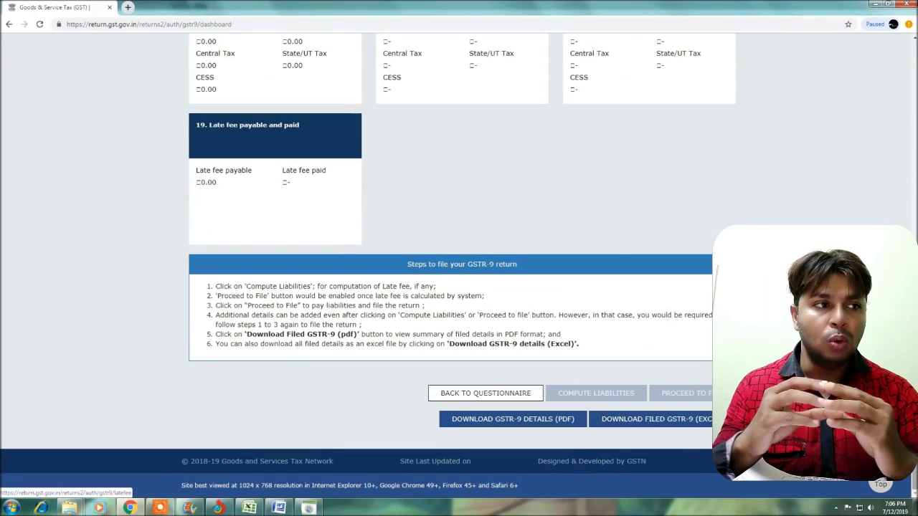
{"action": "scroll", "coordinate": [907, 477], "scroll_direction": "up", "scroll_amount": 1}
{"action": "scroll", "coordinate": [907, 477], "scroll_direction": "up", "scroll_amount": 15}
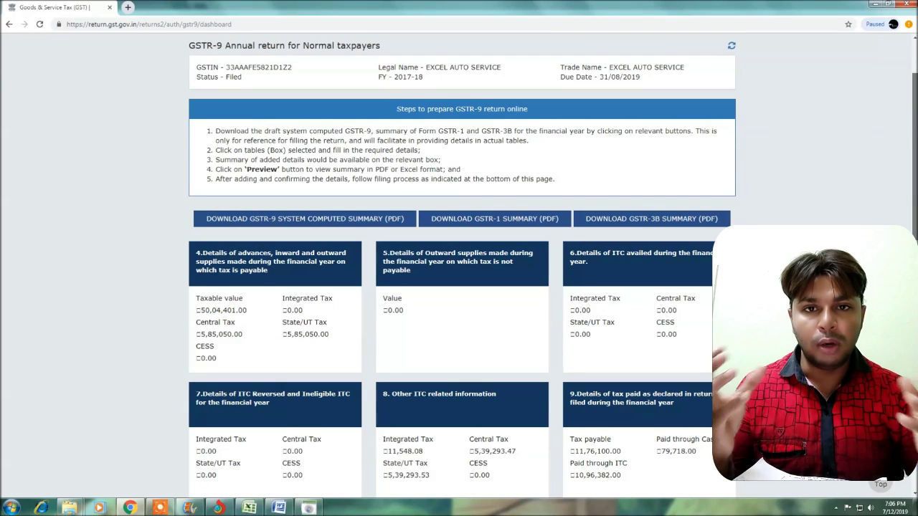
{"action": "scroll", "coordinate": [553, 255], "scroll_direction": "down", "scroll_amount": 1}
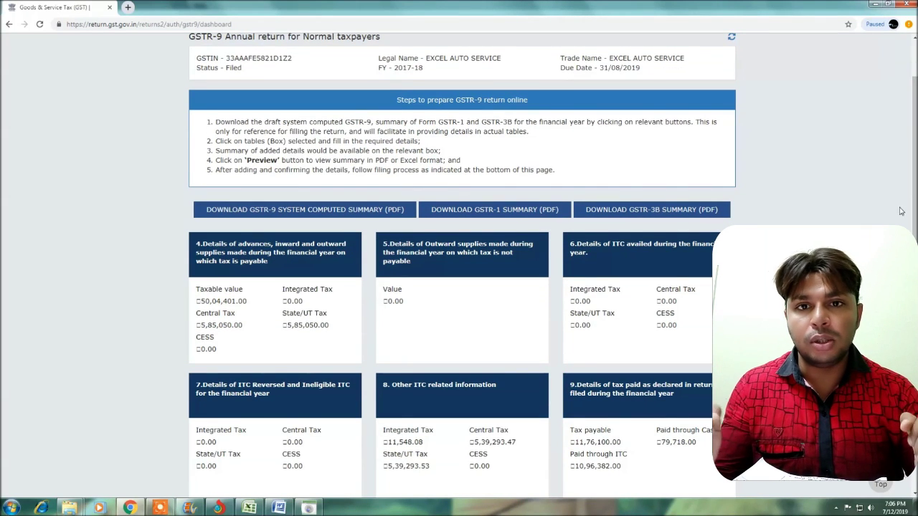
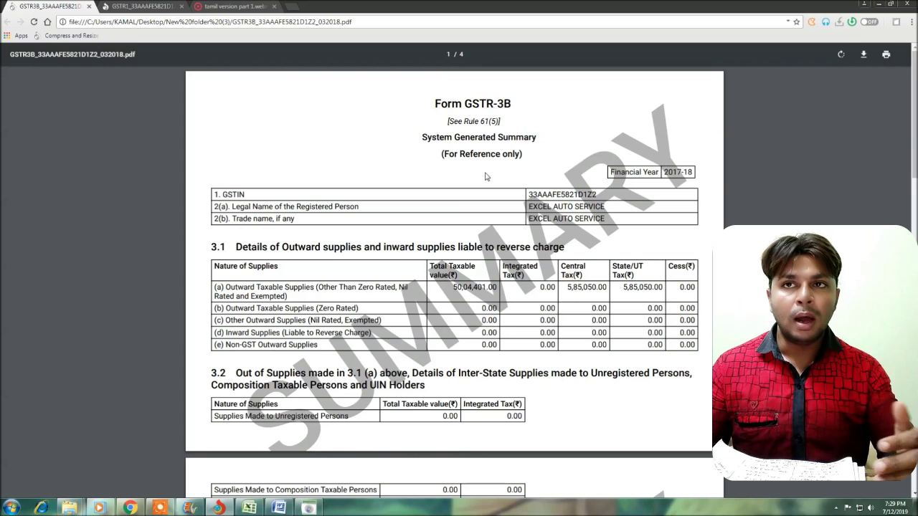
Step: Open table 4 of GSTR-9, covering advances, inward and outward supplies on which tax is payable, and review its rows
{"action": "left_click", "coordinate": [130, 508]}
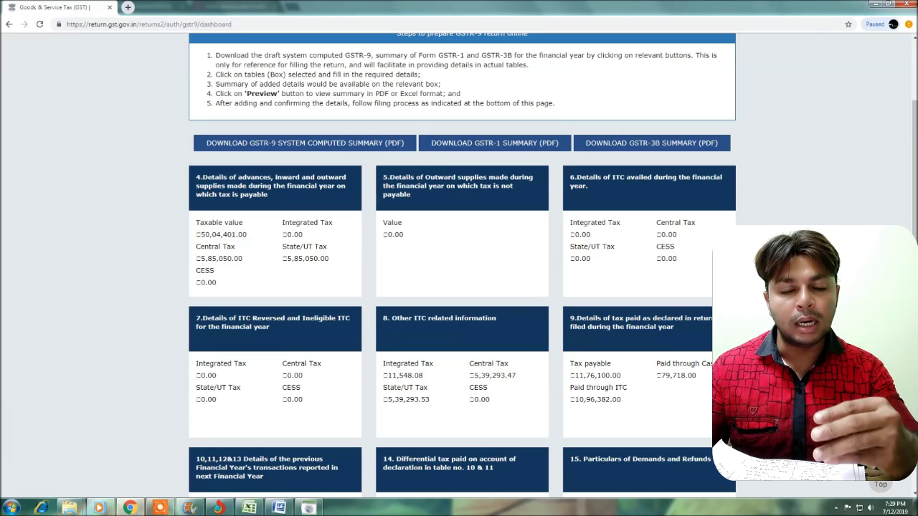
{"action": "left_click", "coordinate": [263, 206]}
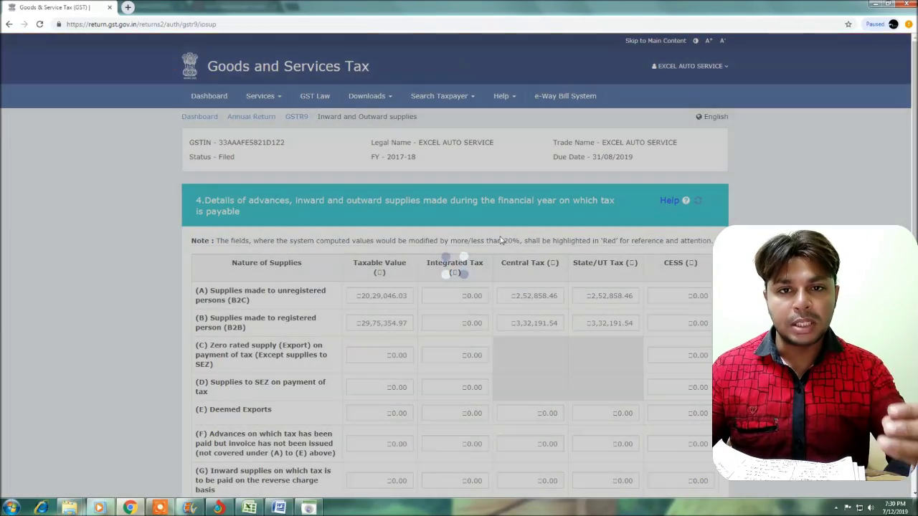
{"action": "scroll", "coordinate": [915, 221], "scroll_direction": "down", "scroll_amount": 1}
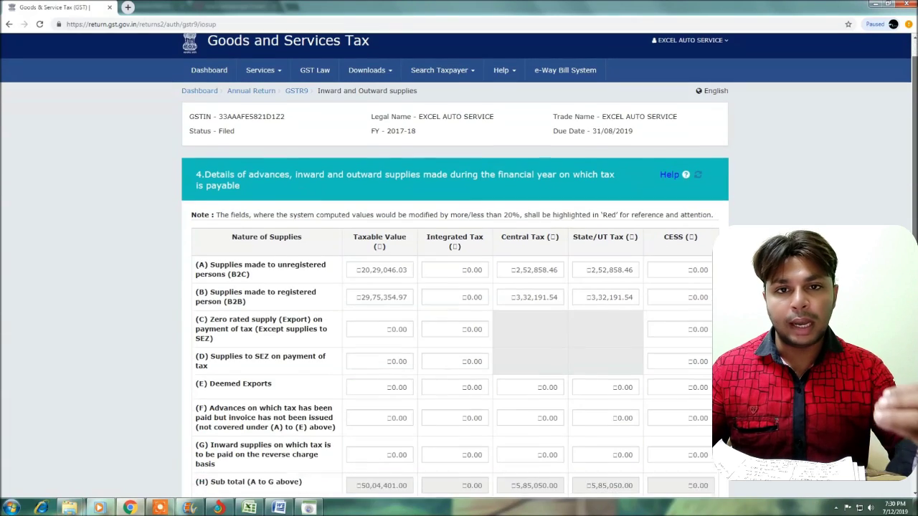
{"action": "scroll", "coordinate": [915, 220], "scroll_direction": "down", "scroll_amount": 2}
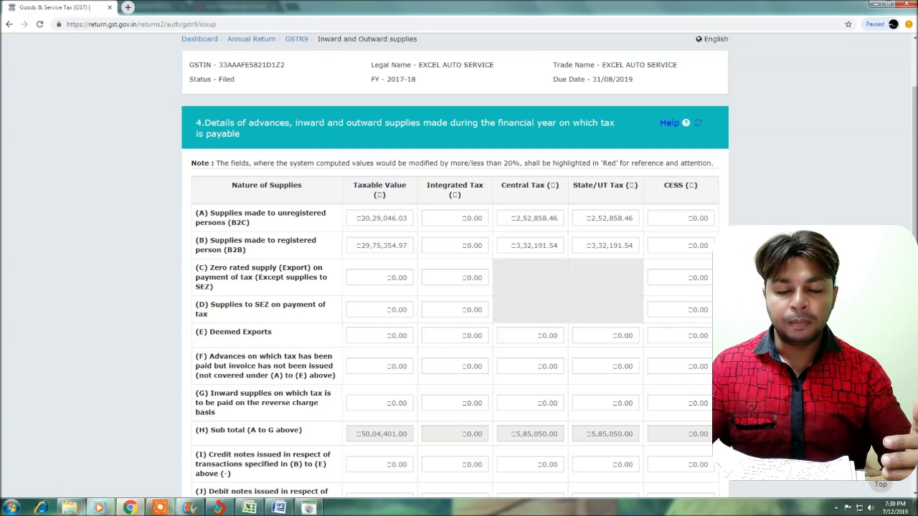
{"action": "scroll", "coordinate": [455, 266], "scroll_direction": "down", "scroll_amount": 1}
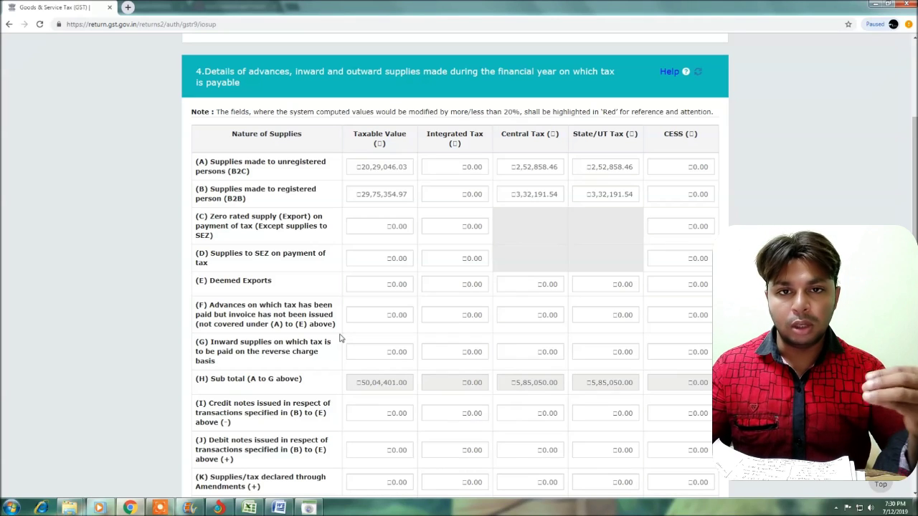
Step: Look again at the GSTR-3B summary PDF and the accounting software picture in ACDSee, and return to table 4 of GSTR-9 in Chrome
{"action": "left_click", "coordinate": [218, 507]}
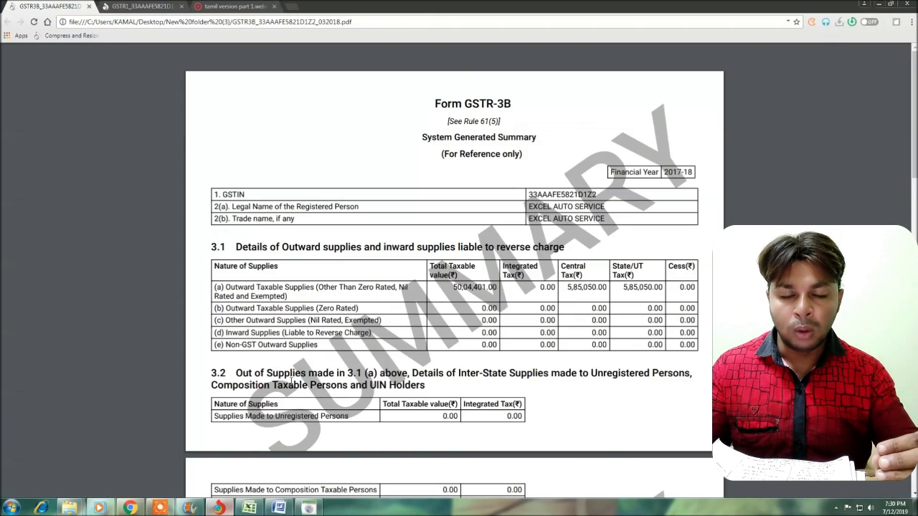
{"action": "left_click", "coordinate": [308, 507]}
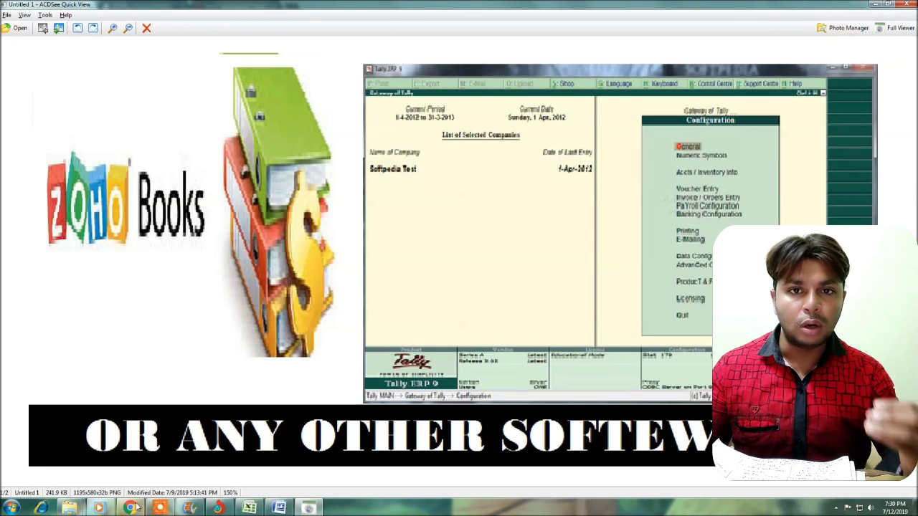
{"action": "mouse_move", "coordinate": [136, 508]}
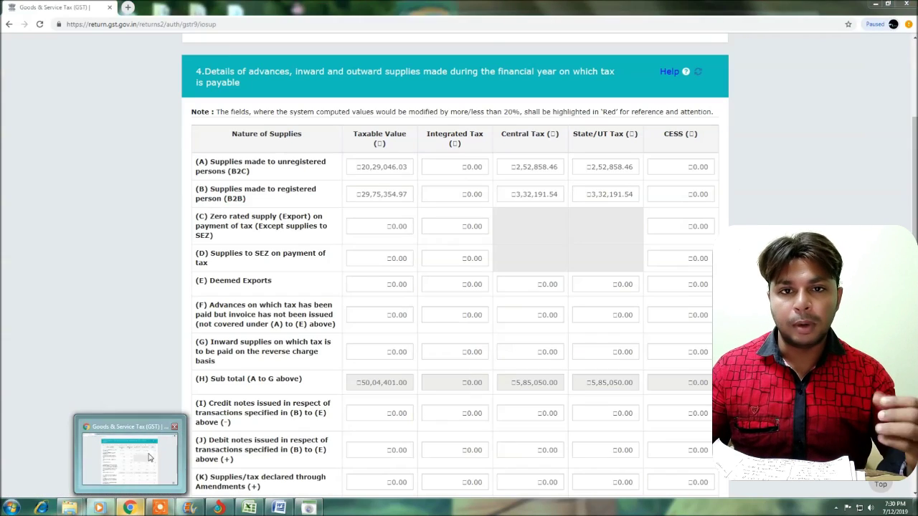
{"action": "left_click", "coordinate": [140, 452]}
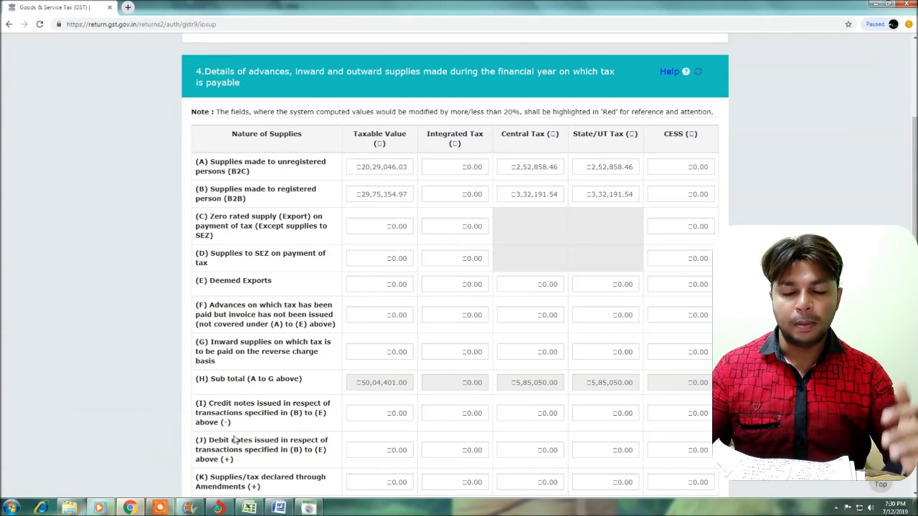
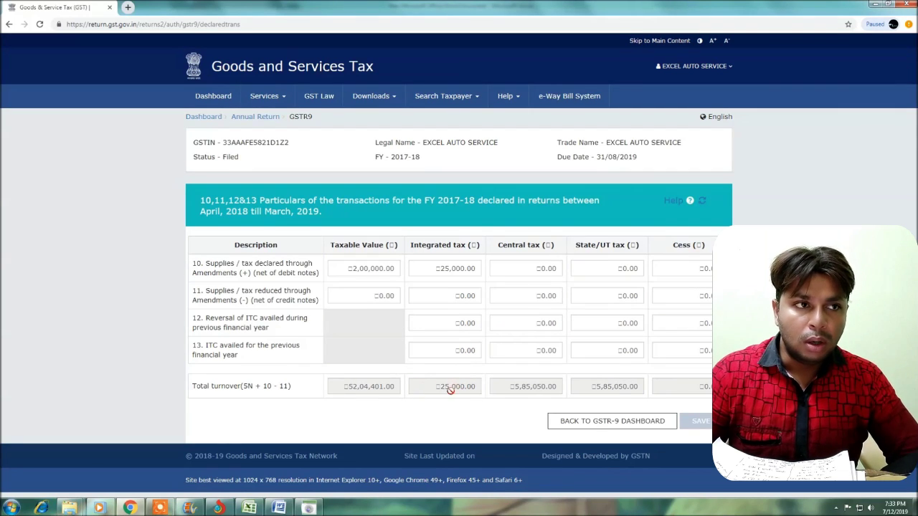
Step: Leave tables 10 to 13 for the GSTR-9 dashboard and switch to the Word document to read the table 11 example
{"action": "left_click", "coordinate": [595, 421]}
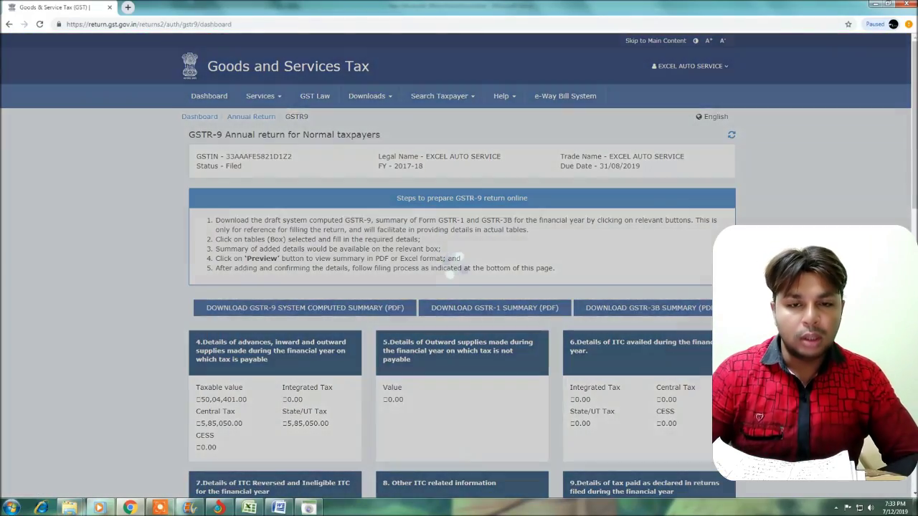
{"action": "scroll", "coordinate": [431, 395], "scroll_direction": "down", "scroll_amount": 3}
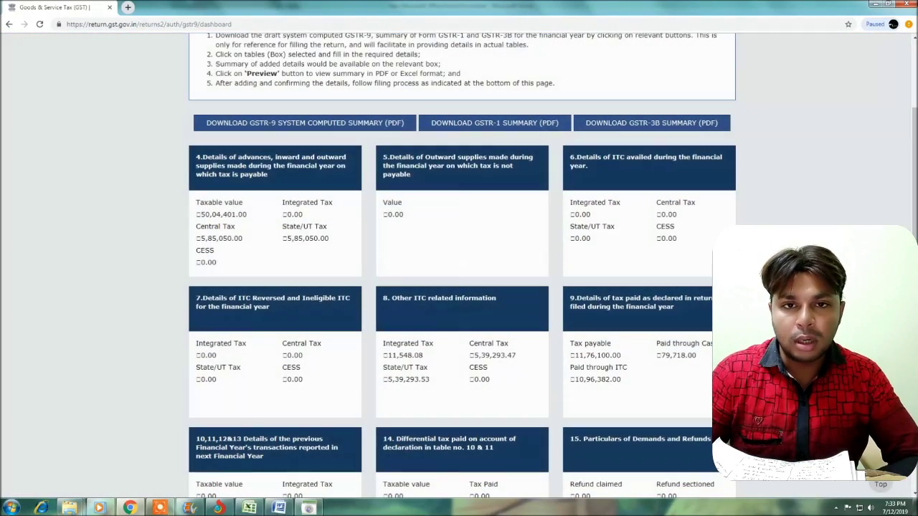
{"action": "left_click", "coordinate": [280, 508]}
{"action": "scroll", "coordinate": [569, 190], "scroll_direction": "down", "scroll_amount": 9}
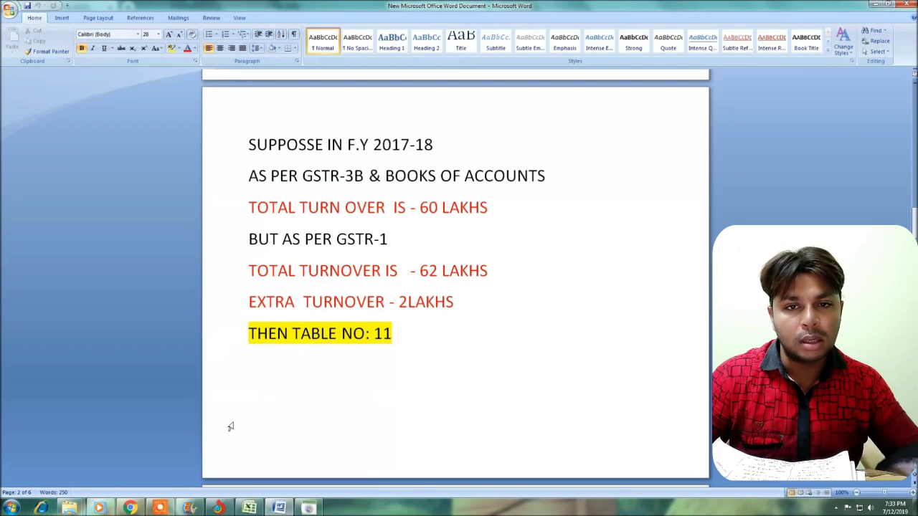
Step: Switch to Chrome, open tables 10 to 13 of GSTR-9, and enter taxable value 200000 and integrated tax 25000 in row 11
{"action": "left_click", "coordinate": [129, 506]}
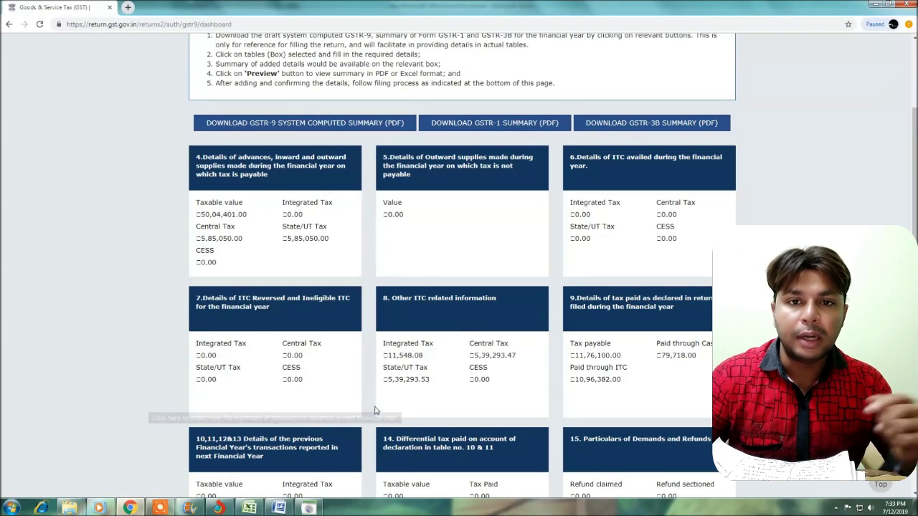
{"action": "left_click", "coordinate": [291, 464]}
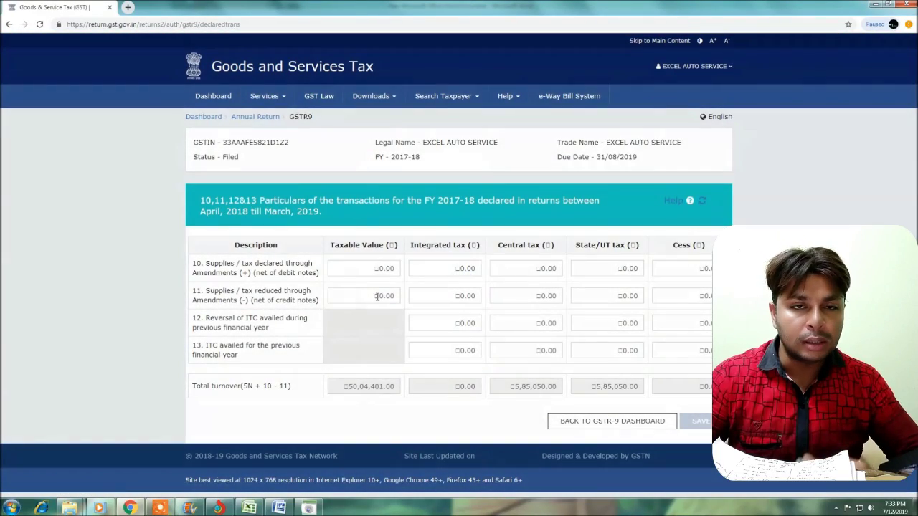
{"action": "left_click", "coordinate": [378, 296]}
{"action": "type", "text": "2"}
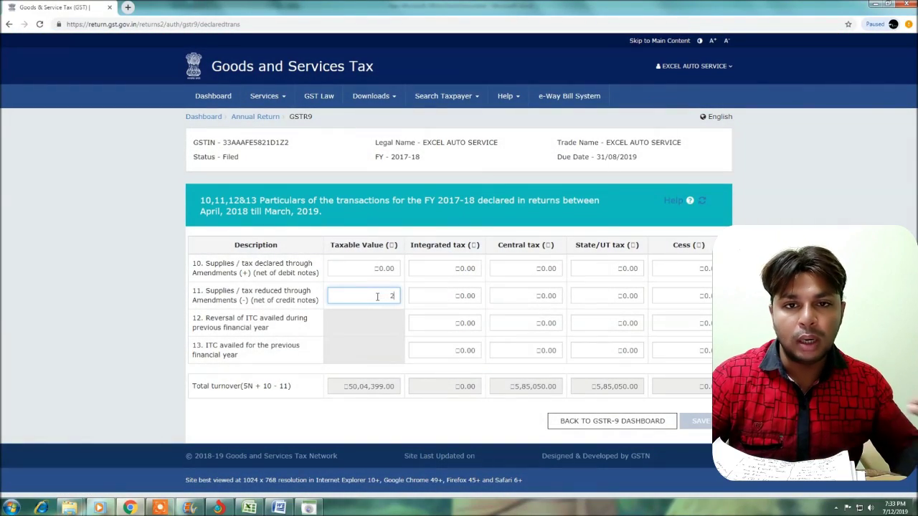
{"action": "type", "text": "00000"}
{"action": "left_click", "coordinate": [446, 296]}
{"action": "type", "text": "25000"}
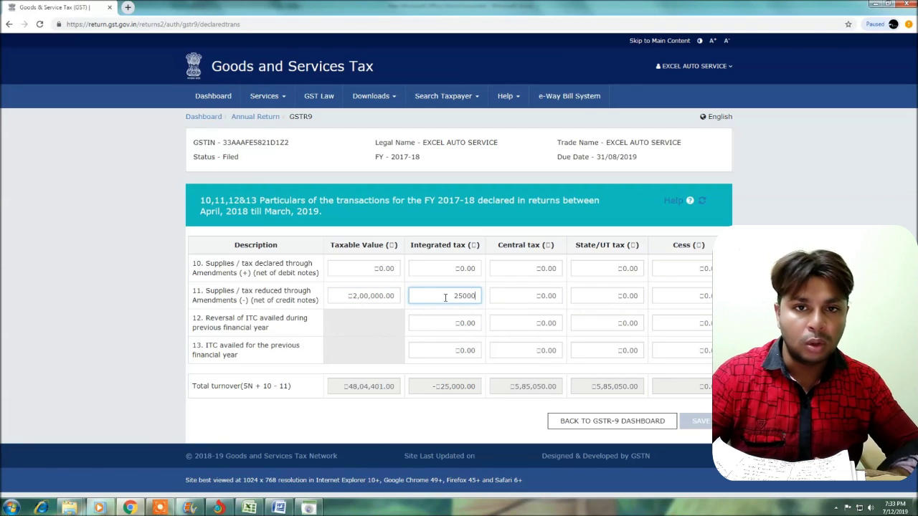
{"action": "left_click", "coordinate": [406, 426]}
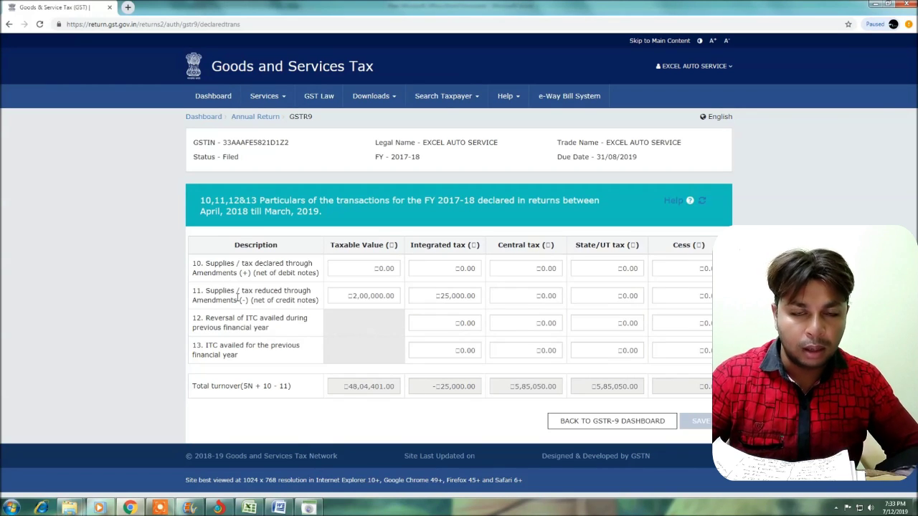
Step: Return to the GSTR-9 dashboard without saving and switch to the Word document to read beyond the table 11 example
{"action": "left_click", "coordinate": [563, 425]}
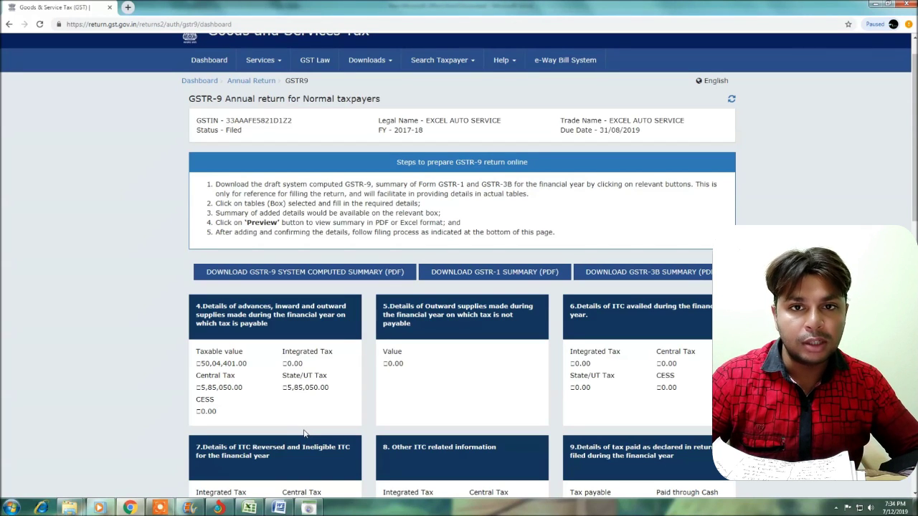
{"action": "left_click", "coordinate": [279, 508]}
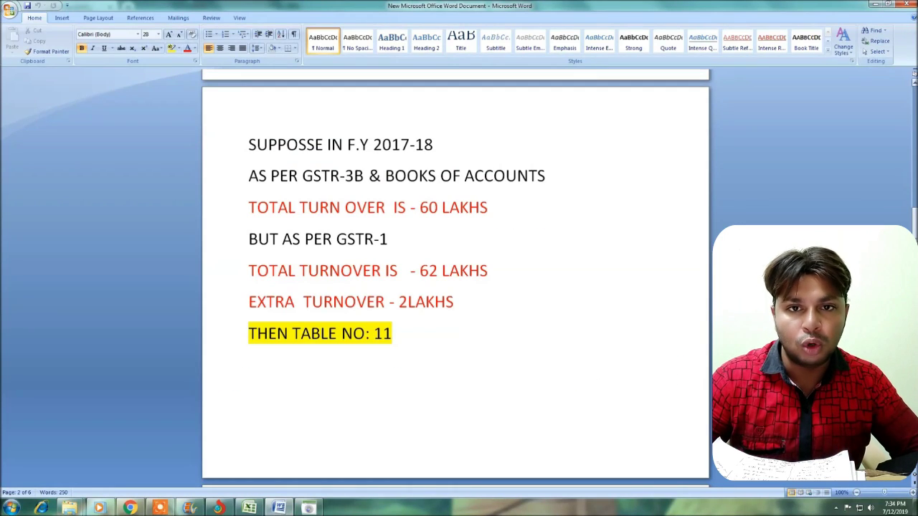
{"action": "scroll", "coordinate": [455, 280], "scroll_direction": "down", "scroll_amount": 5}
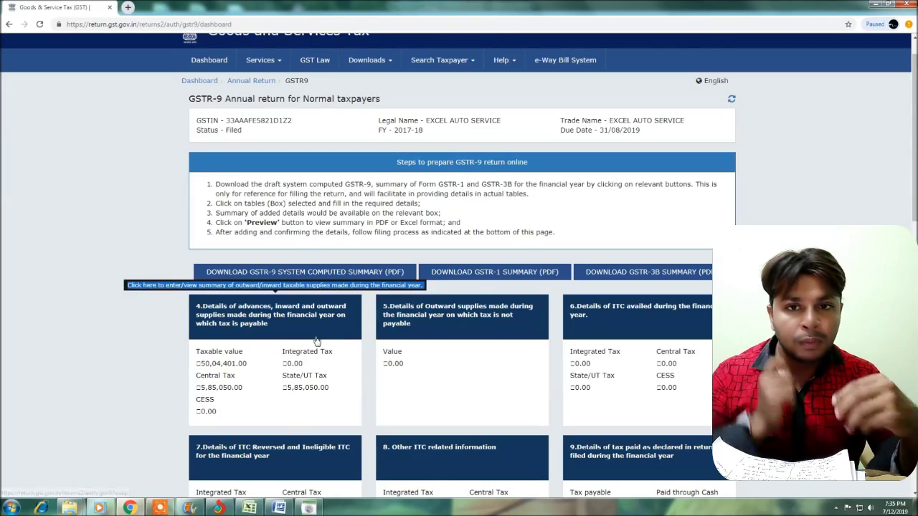
Step: Open table 4 from the GSTR-9 dashboard in Chrome and set row A's taxable value for supplies to unregistered persons to 2029
{"action": "left_click", "coordinate": [316, 341]}
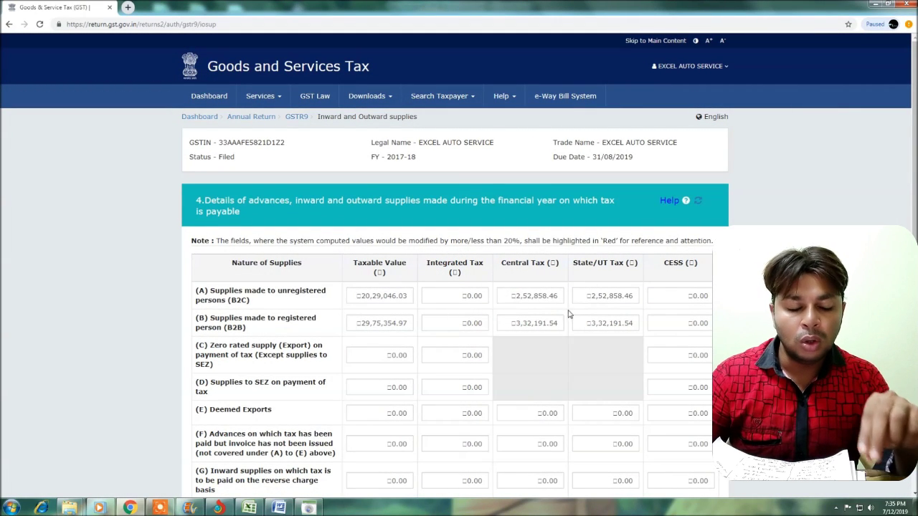
{"action": "left_click", "coordinate": [411, 295]}
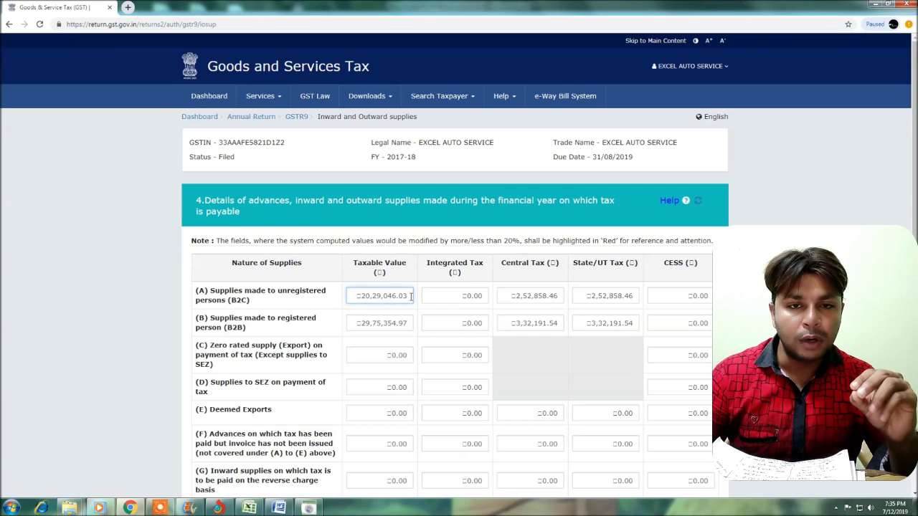
{"action": "key", "text": "Left"}
{"action": "key", "text": "Left"}
{"action": "key", "text": "Left"}
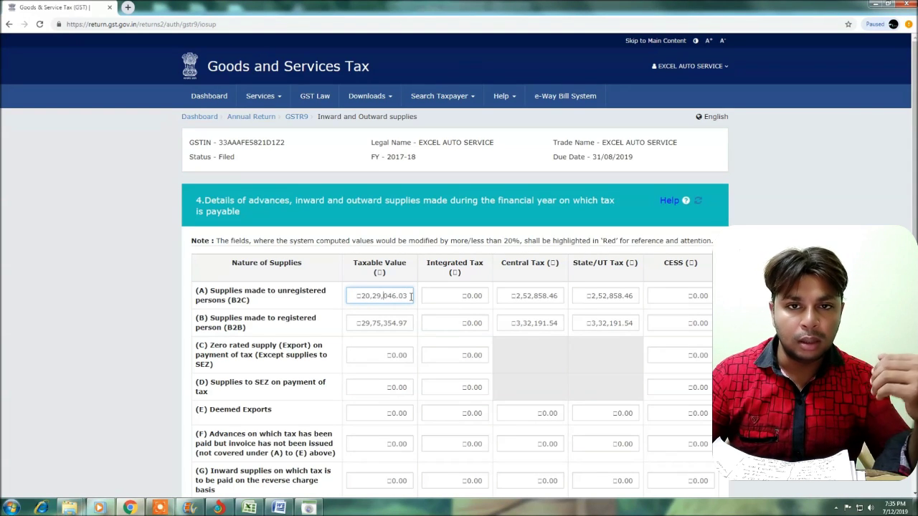
{"action": "key", "text": "BackSpace"}
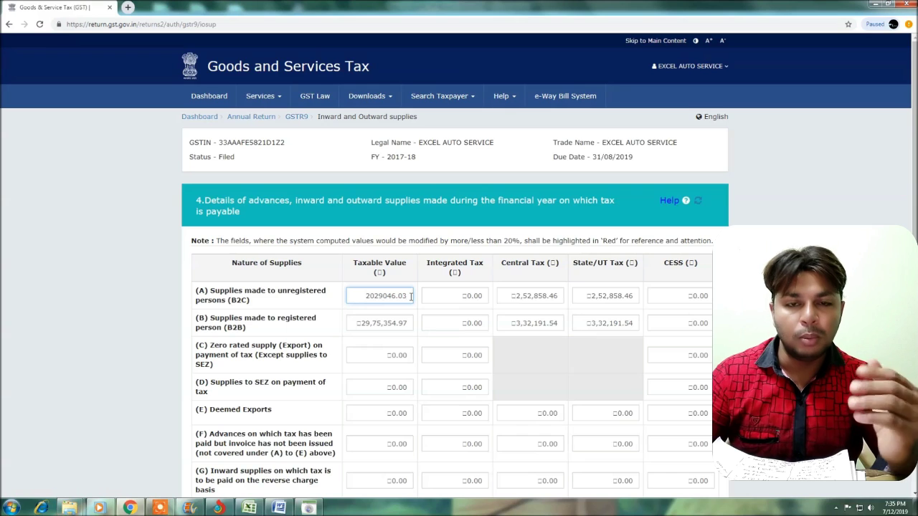
{"action": "key", "text": "BackSpace"}
{"action": "key", "text": "BackSpace"}
{"action": "key", "text": "BackSpace"}
{"action": "key", "text": "BackSpace"}
{"action": "key", "text": "BackSpace"}
{"action": "key", "text": "BackSpace"}
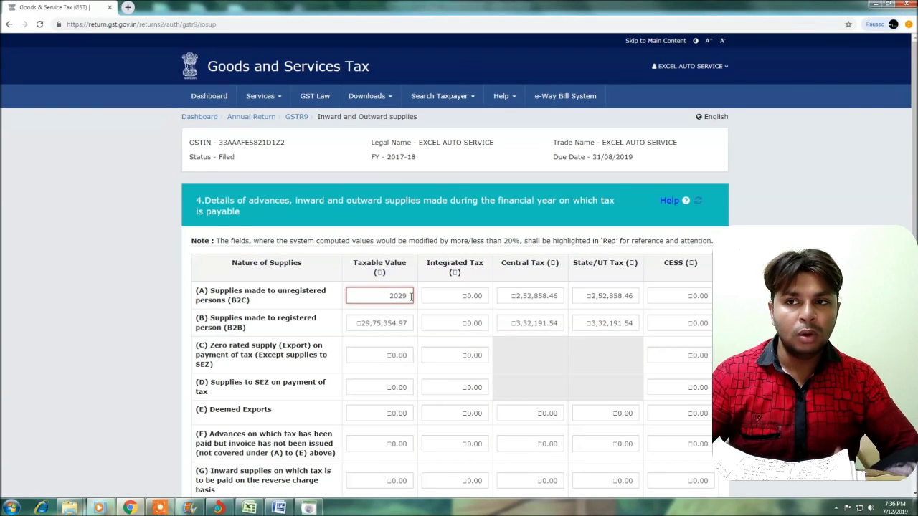
Step: Set row A's central tax in table 4 to 25285 and go back to the GSTR-9 dashboard without saving
{"action": "left_click", "coordinate": [558, 294]}
{"action": "key", "text": "BackSpace"}
{"action": "key", "text": "BackSpace"}
{"action": "key", "text": "BackSpace"}
{"action": "key", "text": "BackSpace"}
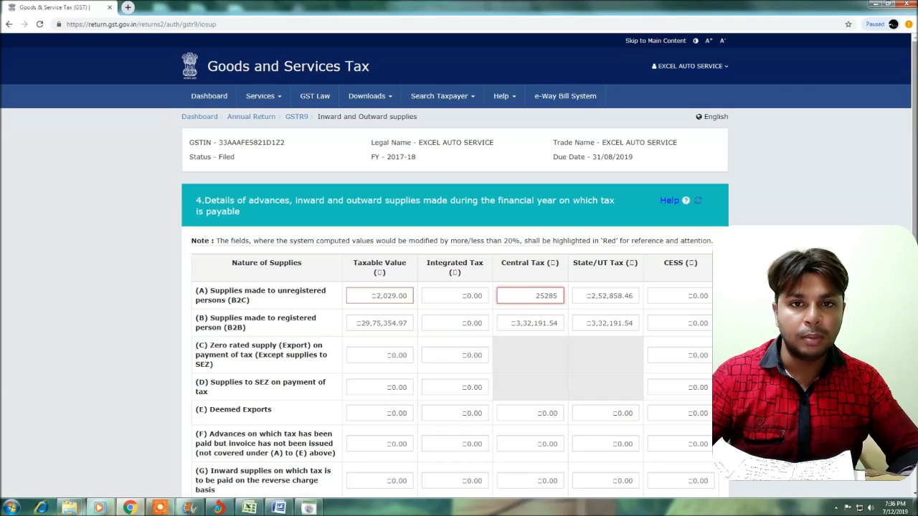
{"action": "scroll", "coordinate": [459, 286], "scroll_direction": "down", "scroll_amount": 3}
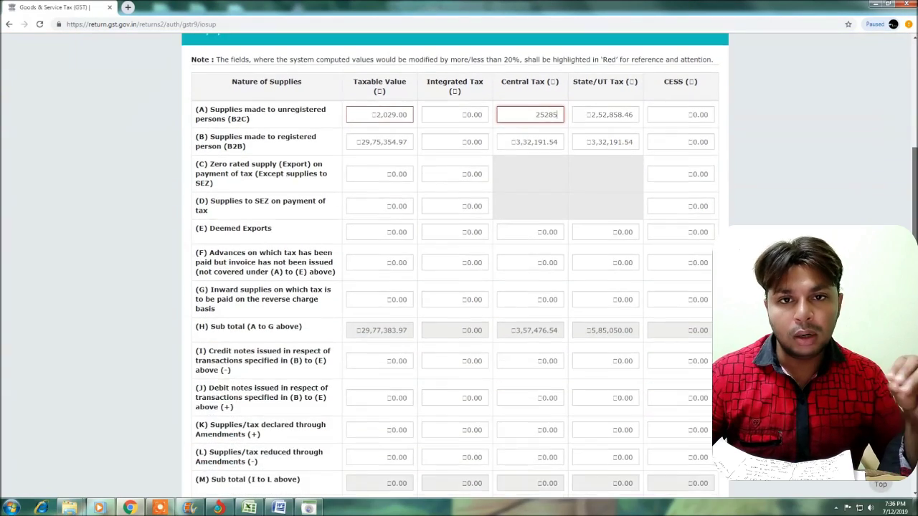
{"action": "scroll", "coordinate": [642, 436], "scroll_direction": "down", "scroll_amount": 3}
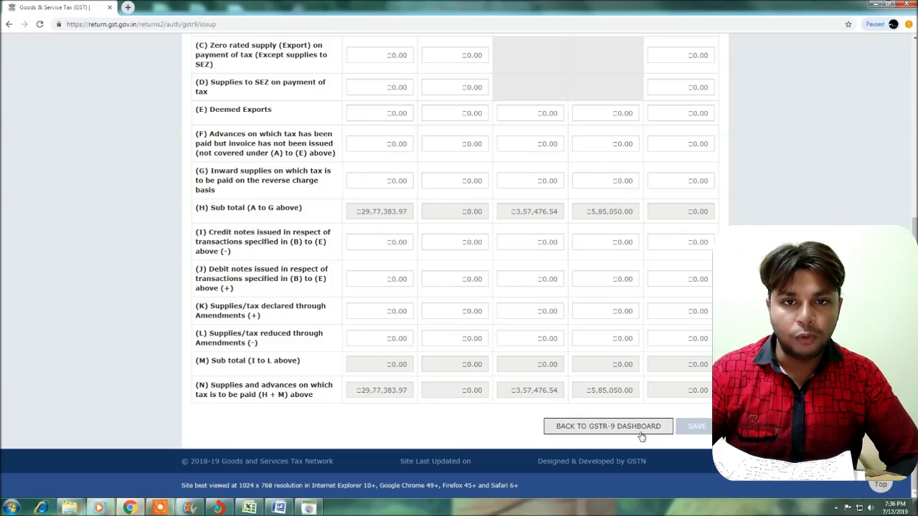
{"action": "left_click", "coordinate": [642, 432]}
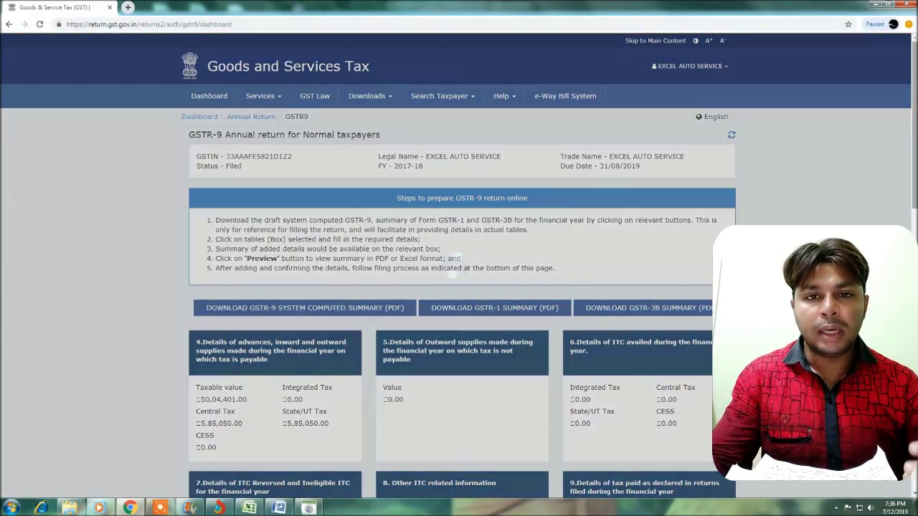
Step: Open table 5, covering outward supplies on which tax is not payable, and review its rows from zero rated supply to total turnover
{"action": "scroll", "coordinate": [444, 287], "scroll_direction": "down", "scroll_amount": 1}
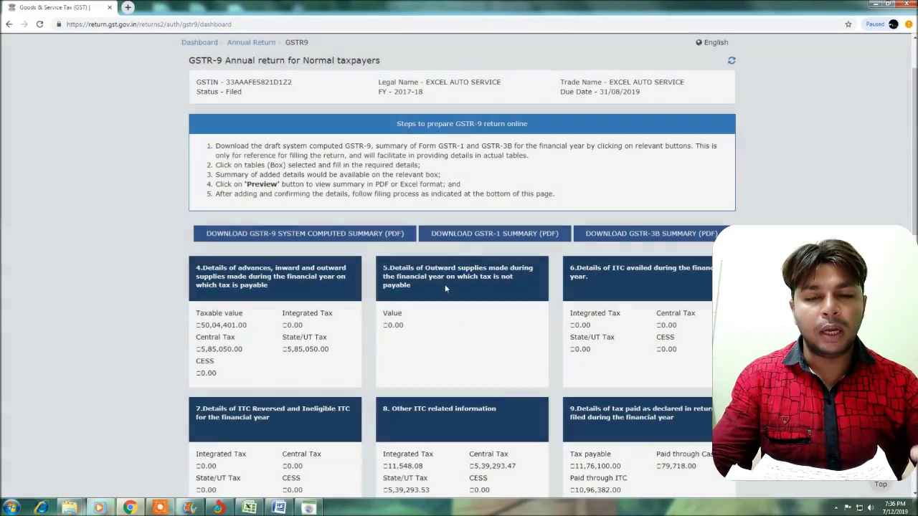
{"action": "left_click", "coordinate": [445, 287]}
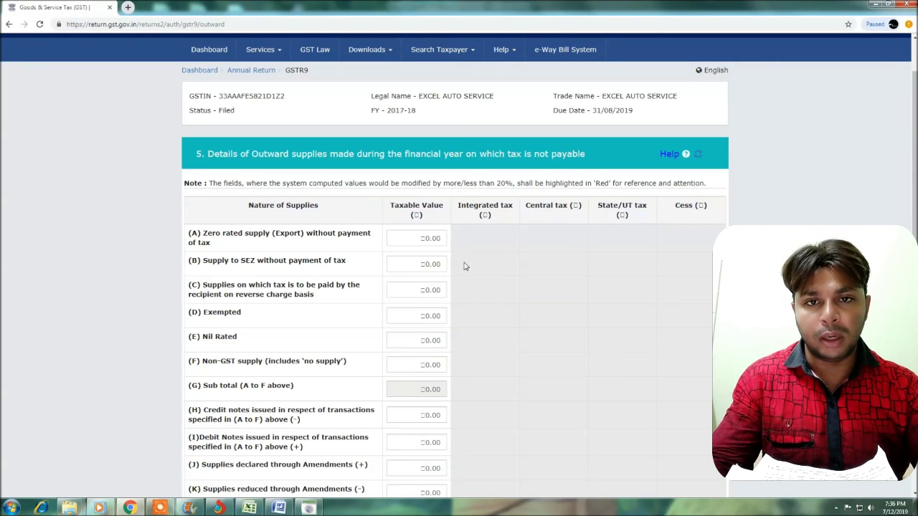
{"action": "scroll", "coordinate": [459, 265], "scroll_direction": "down", "scroll_amount": 1}
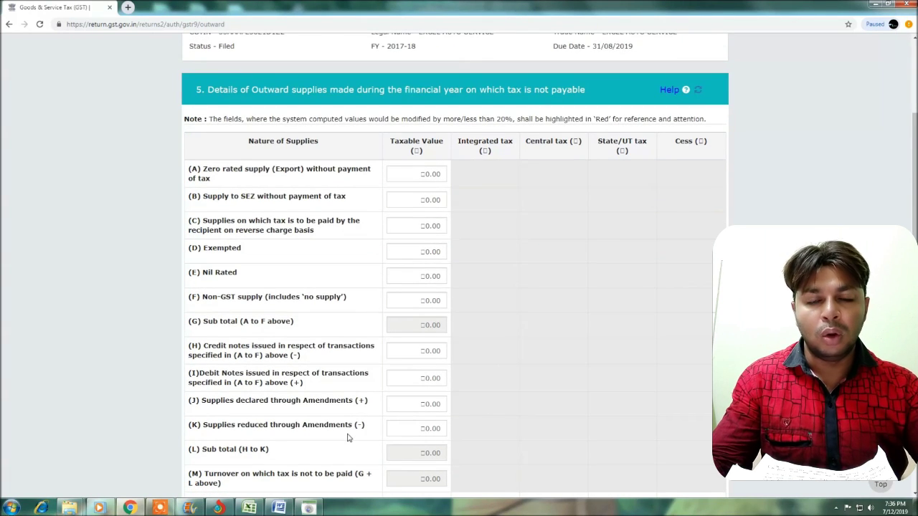
{"action": "scroll", "coordinate": [914, 179], "scroll_direction": "down", "scroll_amount": 1}
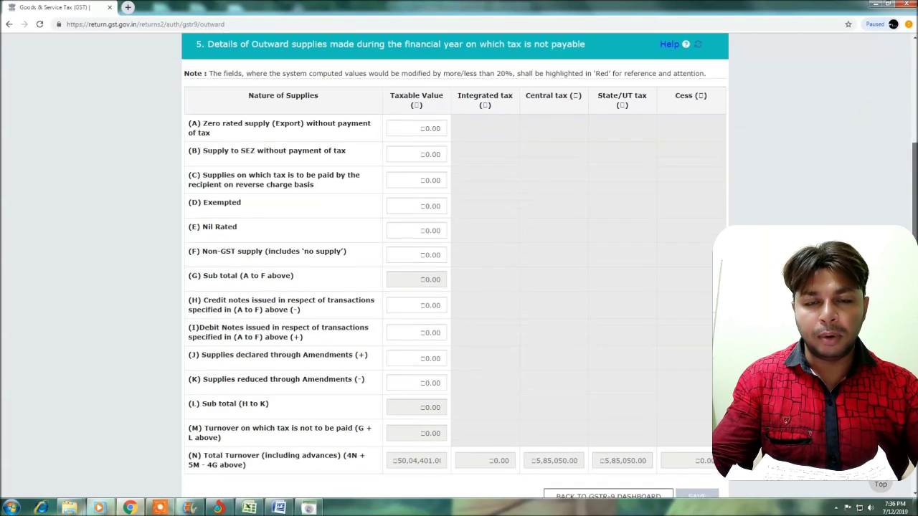
{"action": "scroll", "coordinate": [459, 265], "scroll_direction": "up", "scroll_amount": 1}
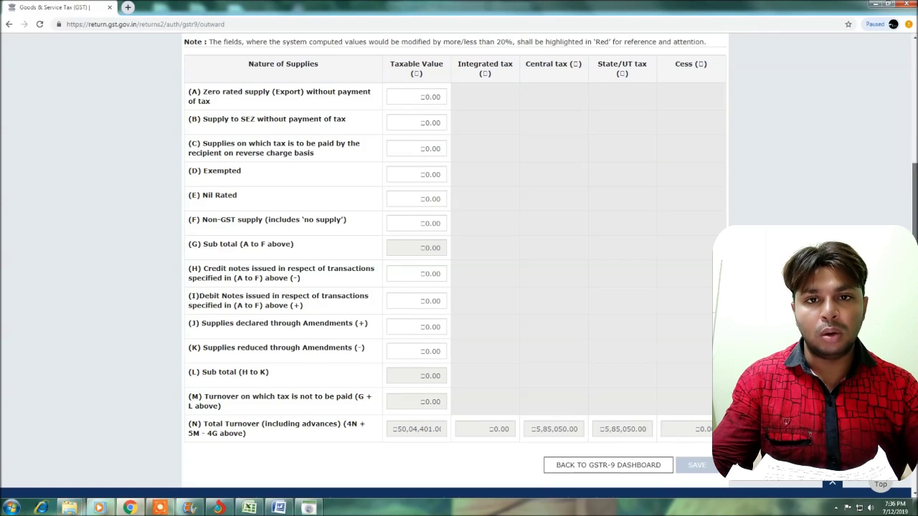
{"action": "scroll", "coordinate": [459, 266], "scroll_direction": "down", "scroll_amount": 1}
{"action": "scroll", "coordinate": [459, 265], "scroll_direction": "up", "scroll_amount": 1}
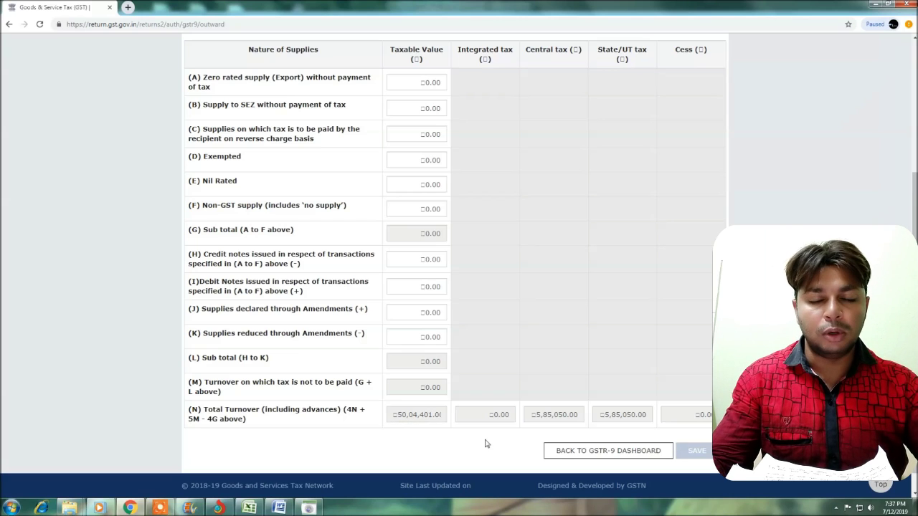
Step: Return to the GSTR-9 dashboard, look at the amendment and ITC rows of tables 10 to 13, and go back to the dashboard
{"action": "left_click", "coordinate": [558, 452]}
{"action": "scroll", "coordinate": [914, 236], "scroll_direction": "down", "scroll_amount": 1}
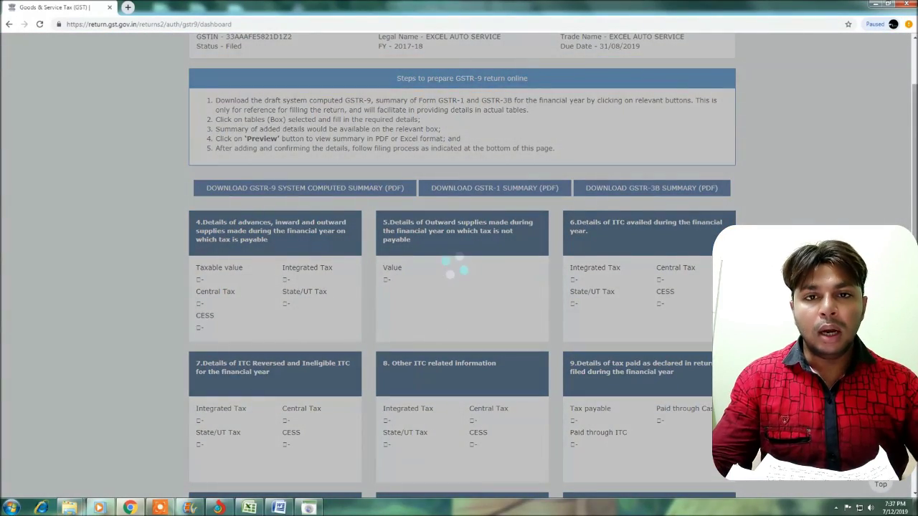
{"action": "scroll", "coordinate": [459, 287], "scroll_direction": "down", "scroll_amount": 2}
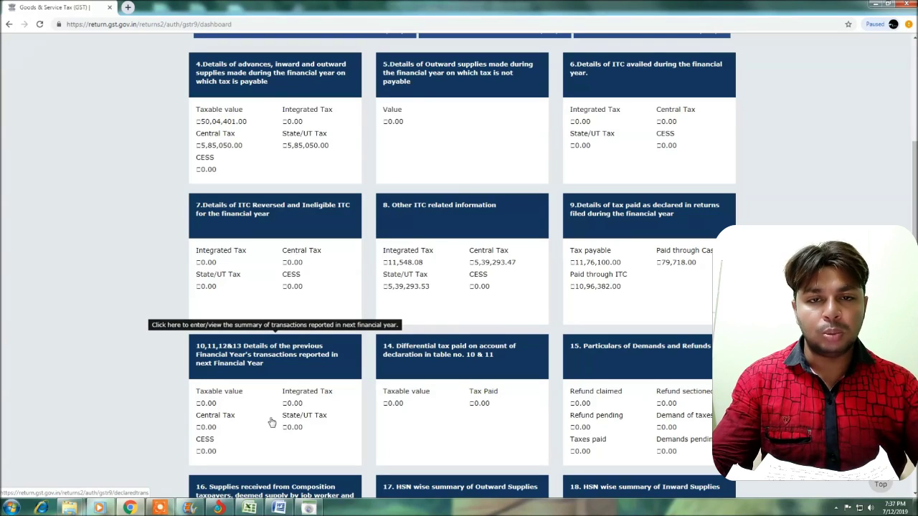
{"action": "left_click", "coordinate": [280, 374]}
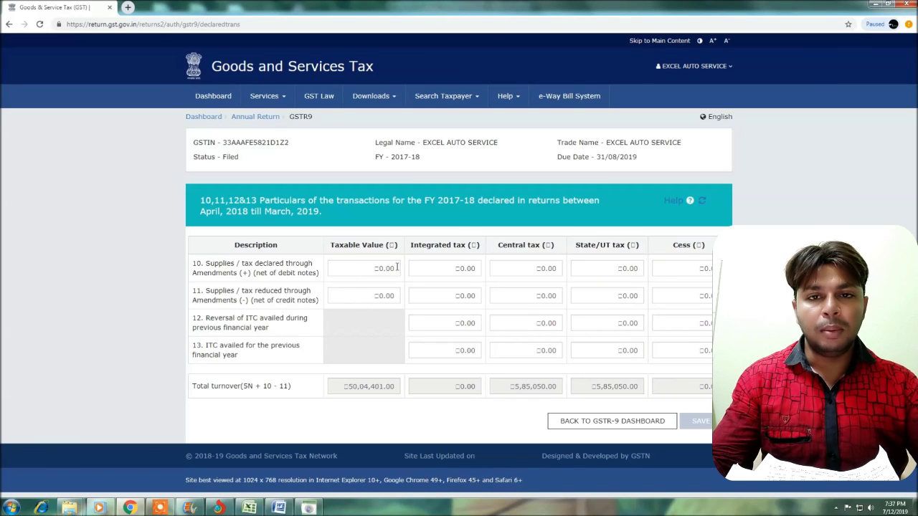
{"action": "left_click", "coordinate": [578, 422]}
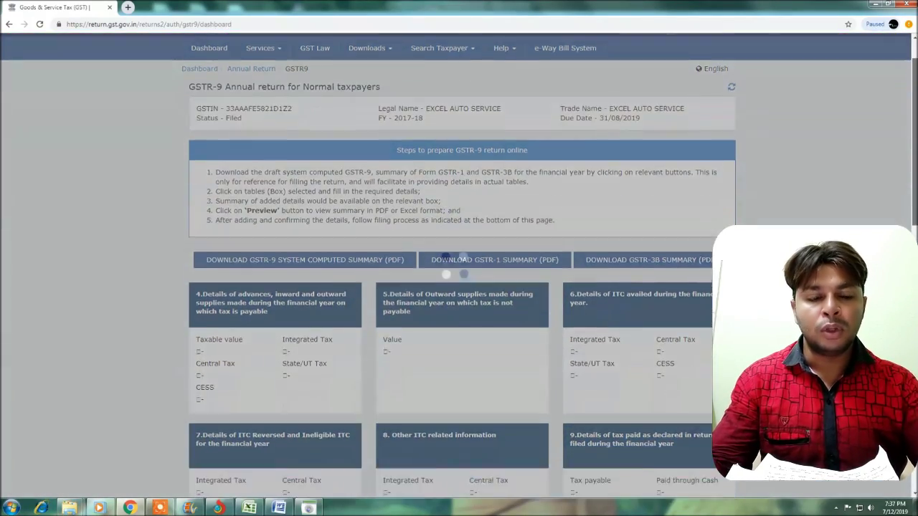
Step: Open table 6, covering ITC availed during the financial year, and review its rows from the GSTR-3B credit total to the transition credits
{"action": "scroll", "coordinate": [916, 188], "scroll_direction": "down", "scroll_amount": 3}
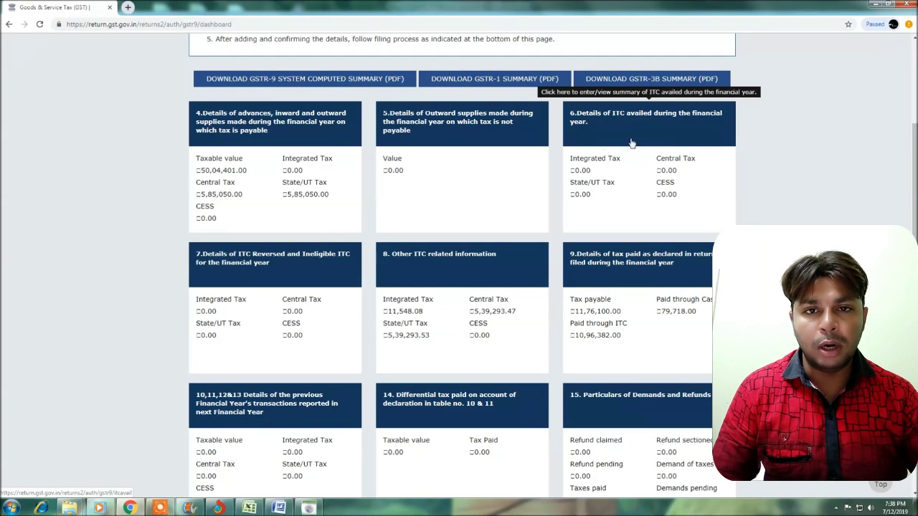
{"action": "left_click", "coordinate": [611, 139]}
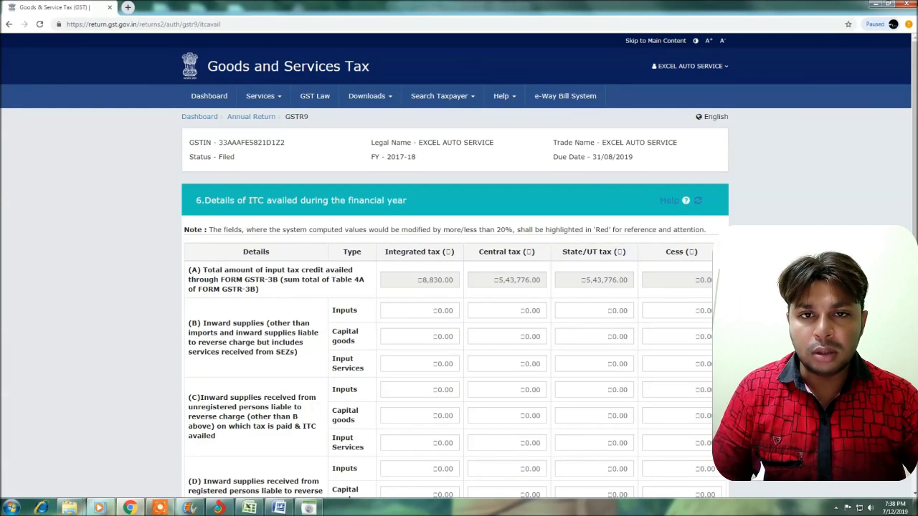
{"action": "scroll", "coordinate": [459, 287], "scroll_direction": "down", "scroll_amount": 4}
{"action": "scroll", "coordinate": [371, 469], "scroll_direction": "down", "scroll_amount": 1}
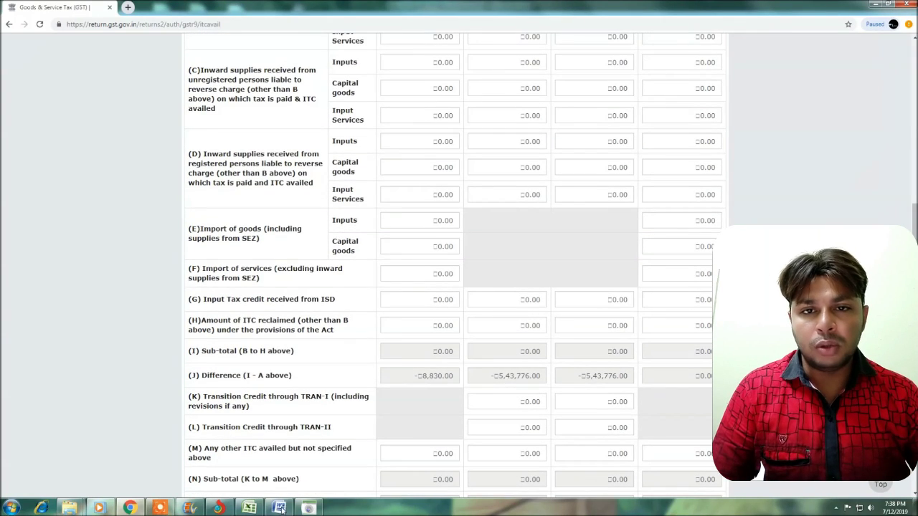
Step: Read the example on unclaimed ITC of F.Y 2017-18 in the Word document, and return to the GSTR-9 dashboard in Chrome
{"action": "left_click", "coordinate": [280, 508]}
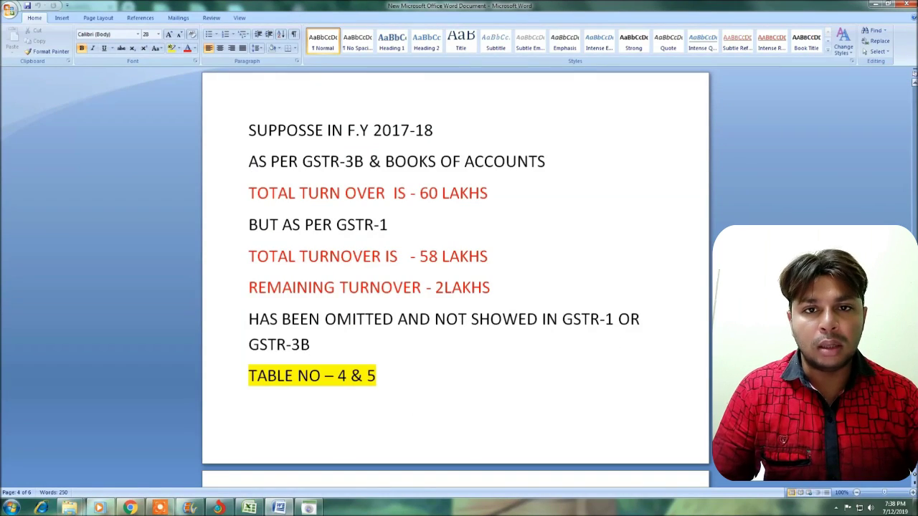
{"action": "scroll", "coordinate": [456, 280], "scroll_direction": "down", "scroll_amount": 5}
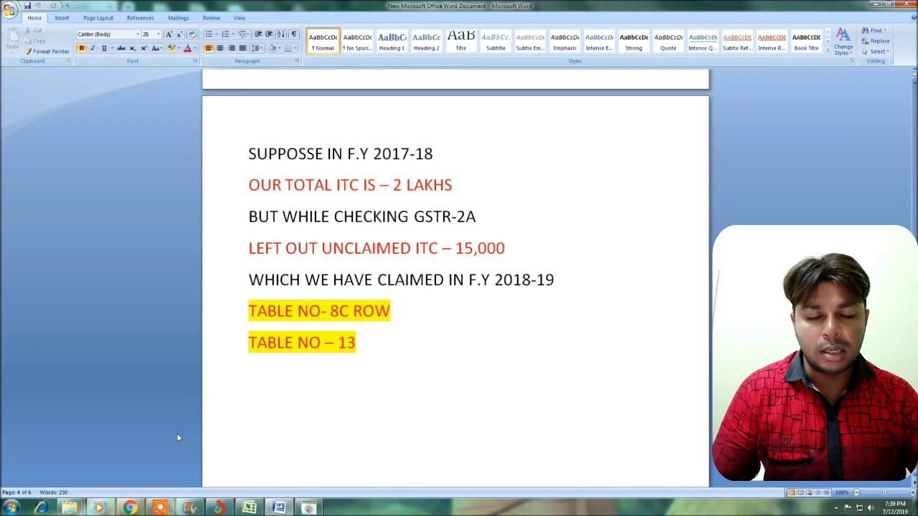
{"action": "left_click", "coordinate": [129, 508]}
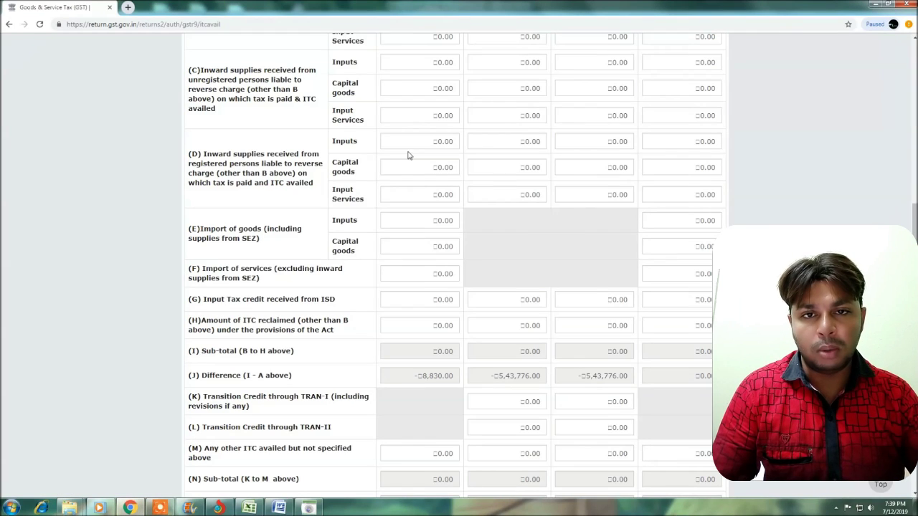
{"action": "scroll", "coordinate": [456, 266], "scroll_direction": "down", "scroll_amount": 3}
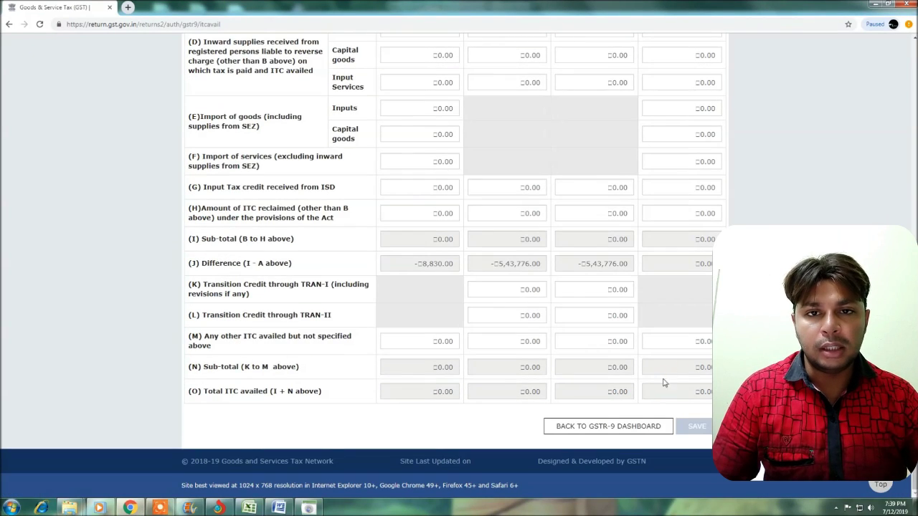
{"action": "left_click", "coordinate": [631, 426]}
Step: Open tables 10 to 13, set row 13's integrated tax to 15000, and return to the GSTR-9 dashboard without saving
{"action": "scroll", "coordinate": [431, 223], "scroll_direction": "down", "scroll_amount": 4}
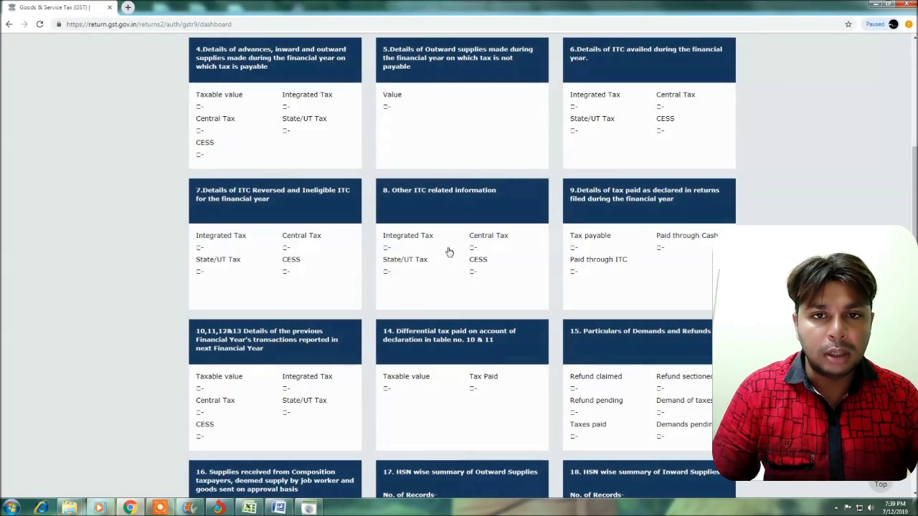
{"action": "left_click", "coordinate": [318, 332]}
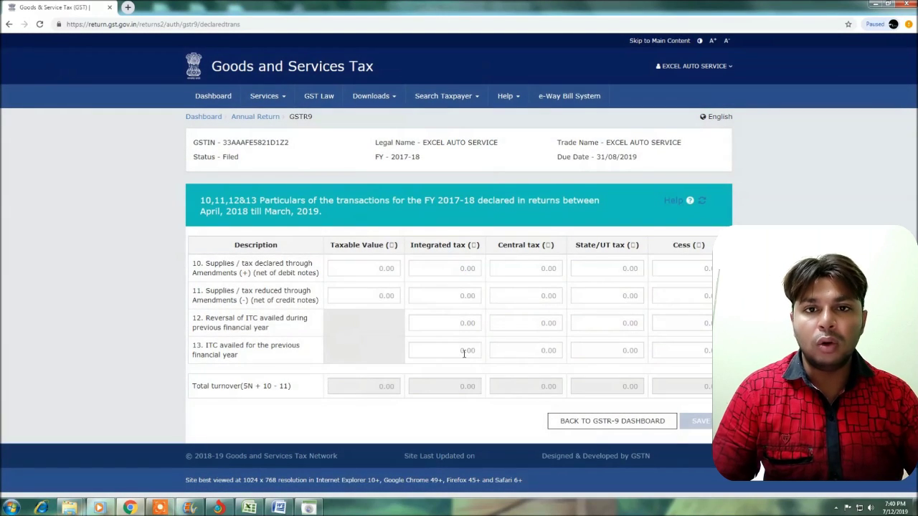
{"action": "left_click", "coordinate": [465, 352]}
{"action": "type", "text": "15000"}
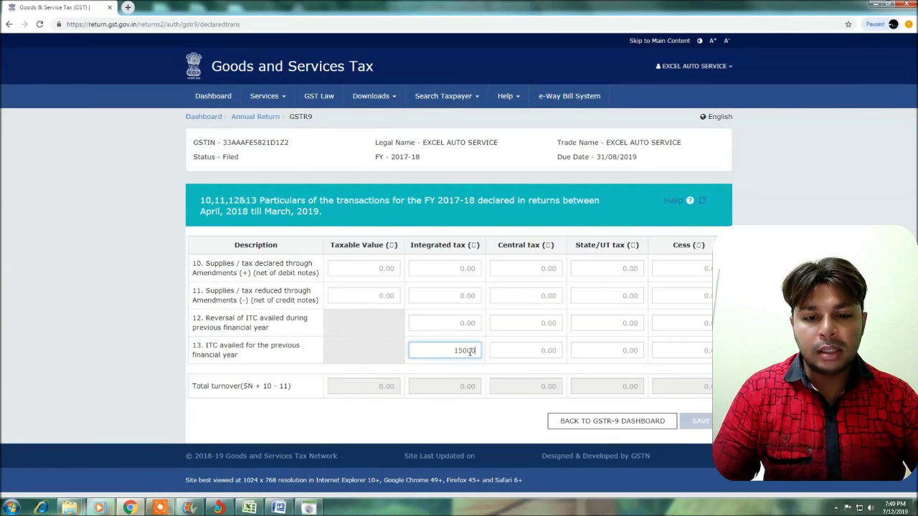
{"action": "left_click", "coordinate": [473, 421]}
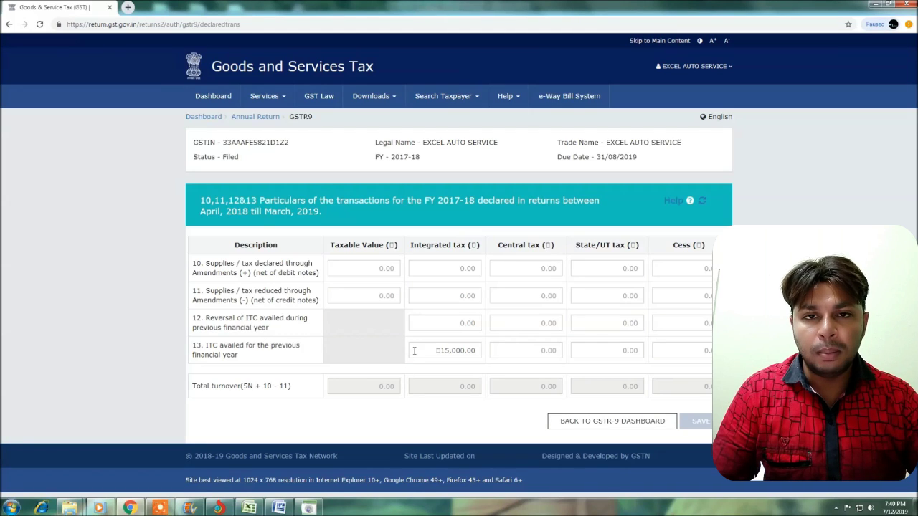
{"action": "left_click", "coordinate": [579, 422]}
Step: Open table 8, set row C's central tax to 15000, and go back to the GSTR-9 dashboard without saving
{"action": "scroll", "coordinate": [437, 261], "scroll_direction": "down", "scroll_amount": 4}
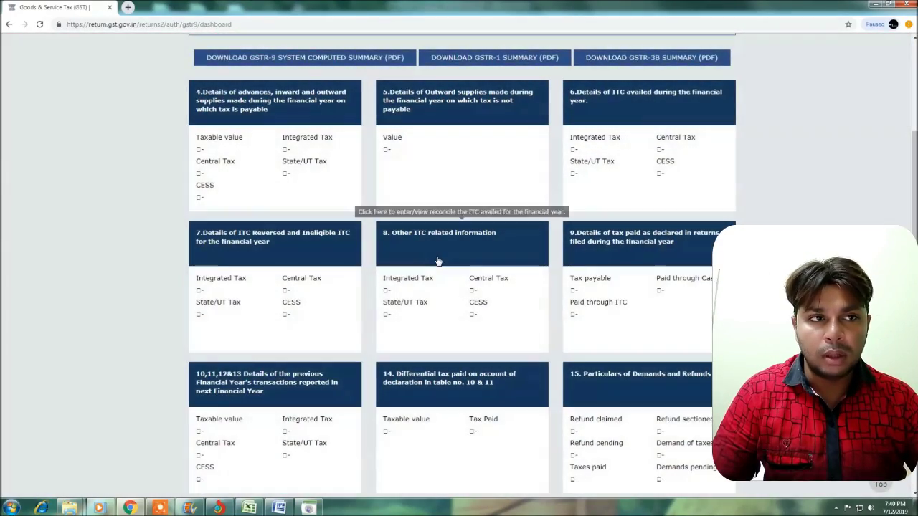
{"action": "left_click", "coordinate": [439, 260]}
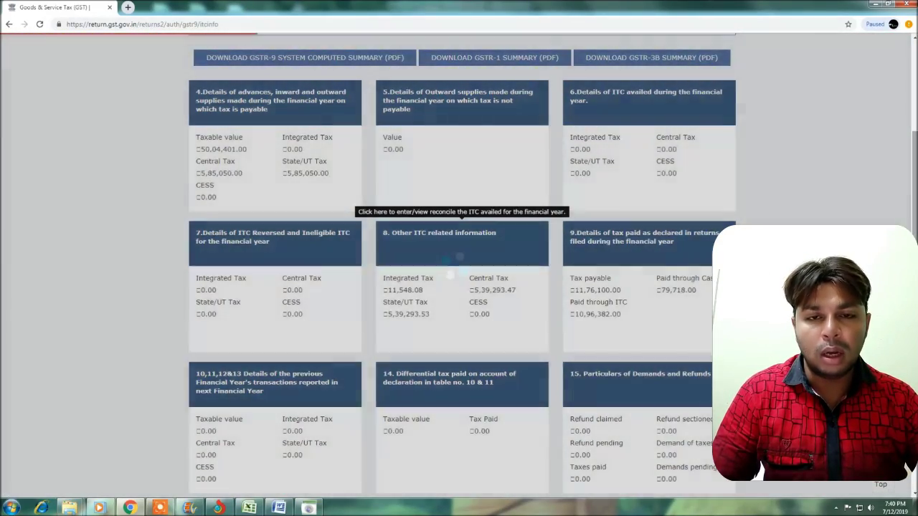
{"action": "scroll", "coordinate": [459, 266], "scroll_direction": "down", "scroll_amount": 1}
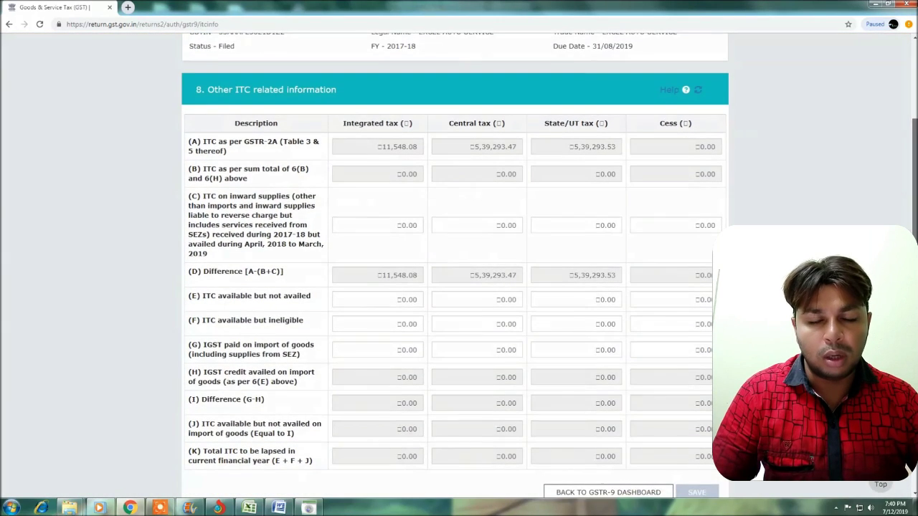
{"action": "left_click", "coordinate": [491, 229]}
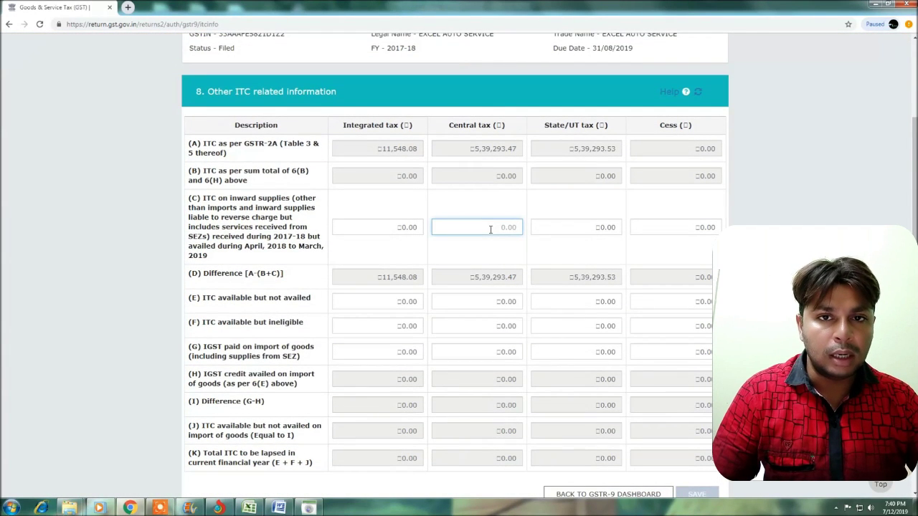
{"action": "type", "text": "15000"}
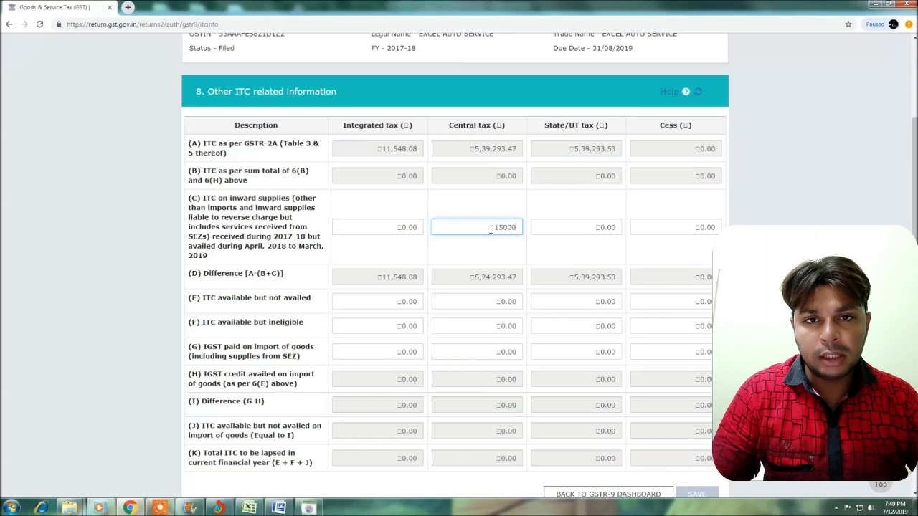
{"action": "left_click", "coordinate": [509, 273]}
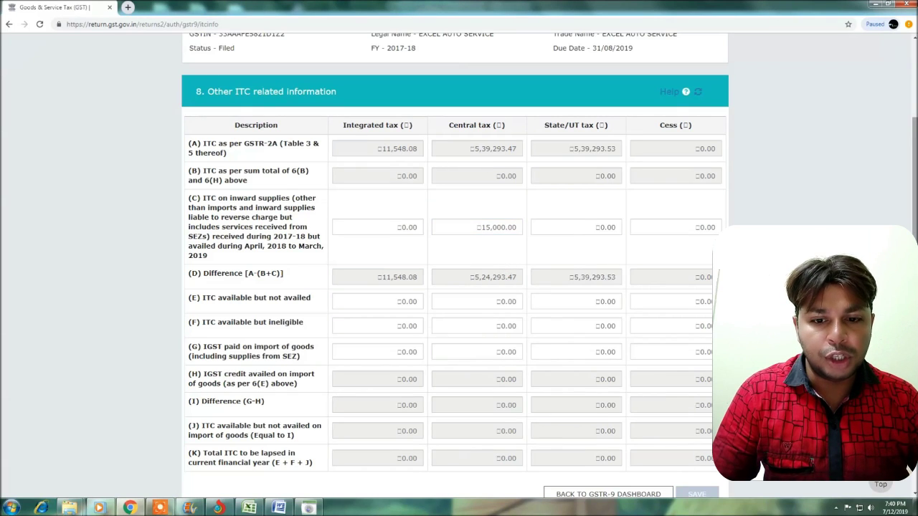
{"action": "scroll", "coordinate": [915, 180], "scroll_direction": "down", "scroll_amount": 3}
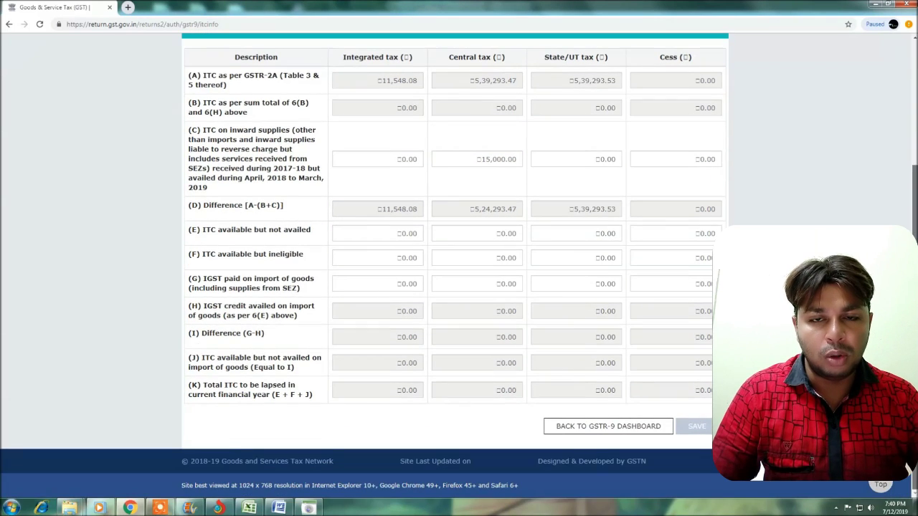
{"action": "left_click", "coordinate": [572, 428]}
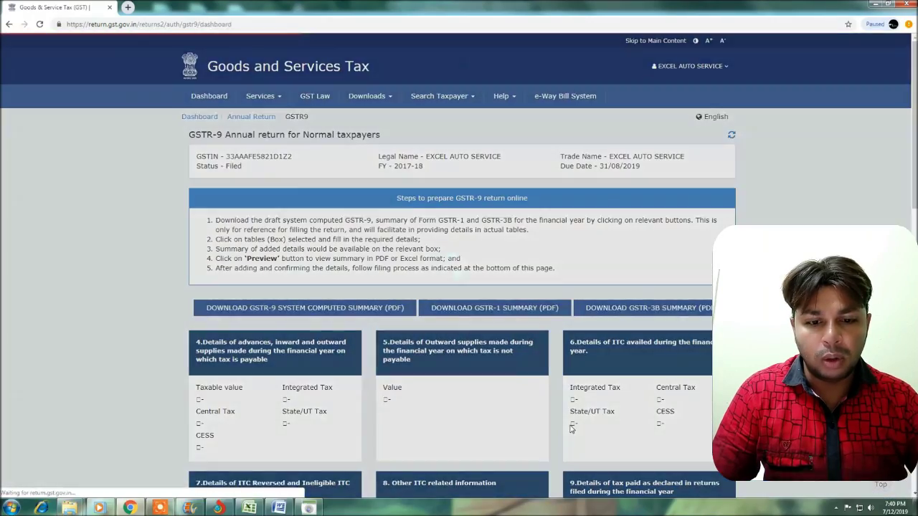
Step: Reopen table 8, and switch to Word to read the example on omitted sales reported in F.Y 2018-19
{"action": "scroll", "coordinate": [459, 266], "scroll_direction": "down", "scroll_amount": 3}
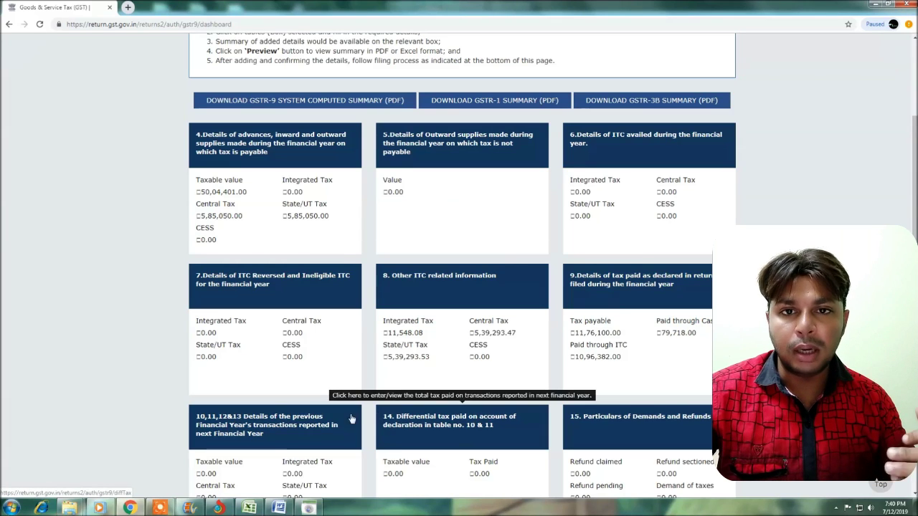
{"action": "left_click", "coordinate": [428, 301]}
{"action": "left_click", "coordinate": [279, 508]}
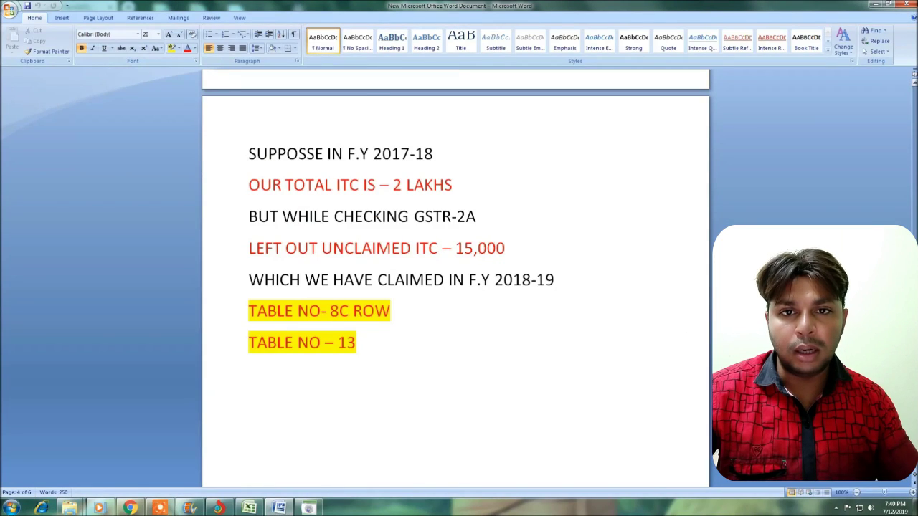
{"action": "scroll", "coordinate": [455, 287], "scroll_direction": "down", "scroll_amount": 3}
{"action": "scroll", "coordinate": [456, 287], "scroll_direction": "down", "scroll_amount": 5}
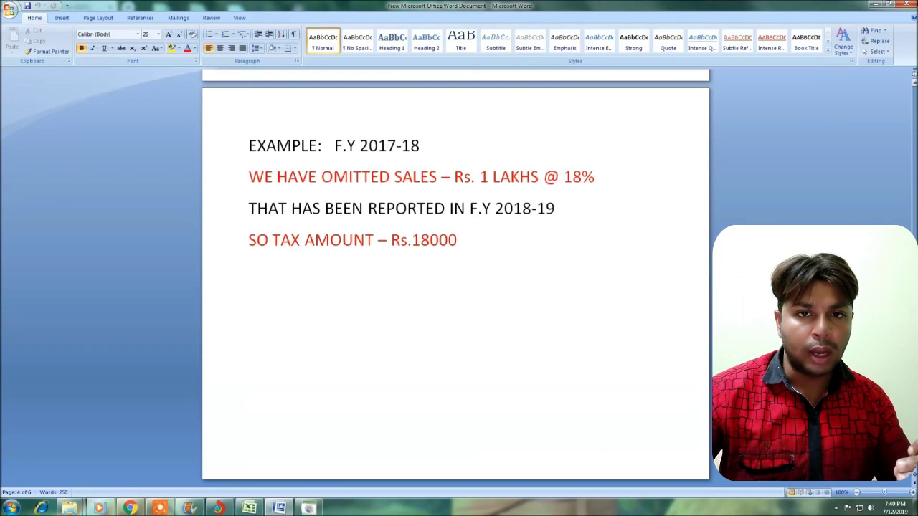
{"action": "scroll", "coordinate": [456, 287], "scroll_direction": "down", "scroll_amount": 10}
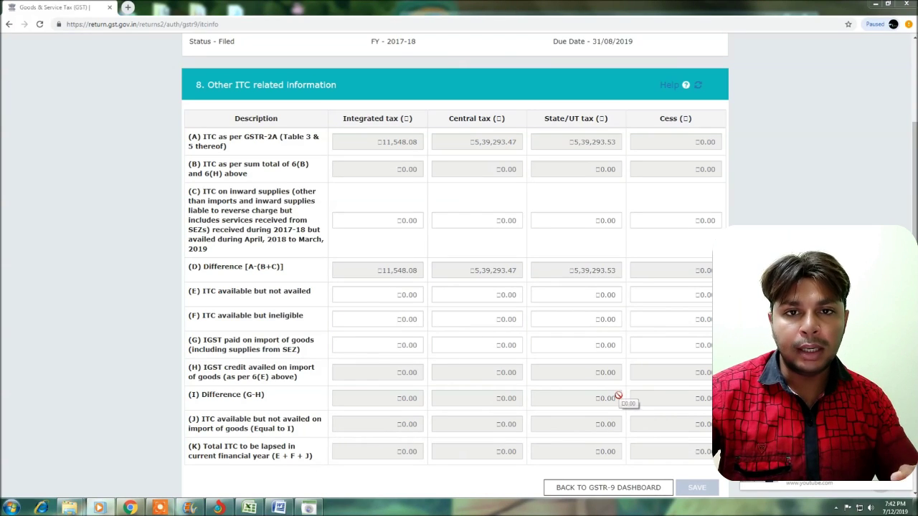
Step: In table 8 in Chrome, set the integrated tax of row E, ITC available but not availed, to 15000
{"action": "left_click", "coordinate": [393, 294]}
{"action": "type", "text": "15"}
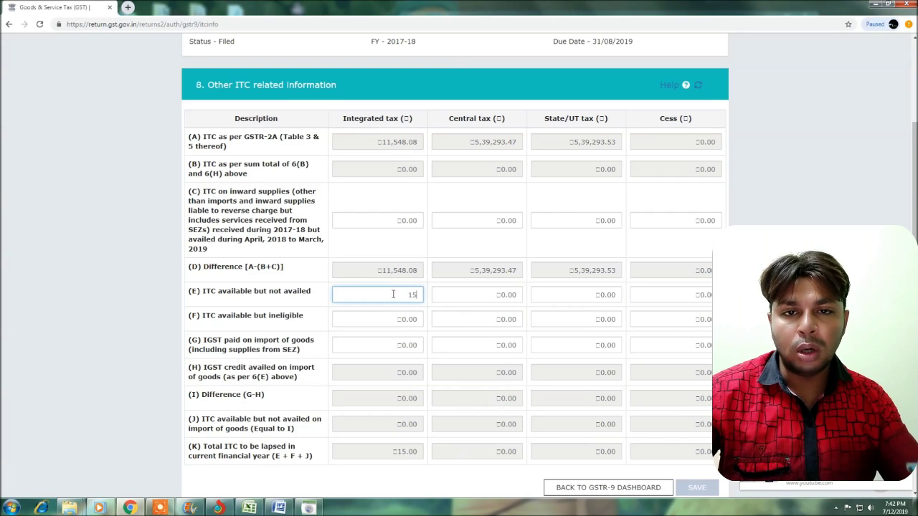
{"action": "type", "text": "000"}
{"action": "left_click", "coordinate": [455, 318]}
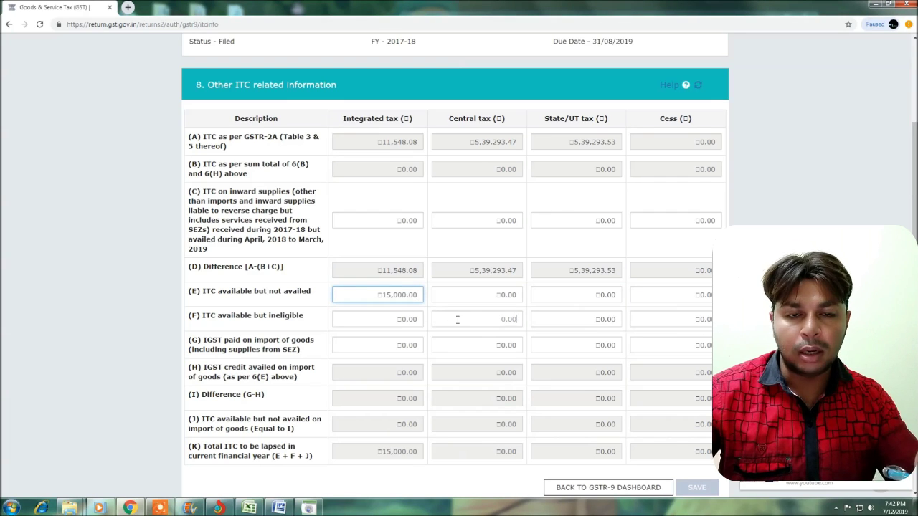
{"action": "left_click", "coordinate": [477, 298]}
{"action": "left_click", "coordinate": [582, 298]}
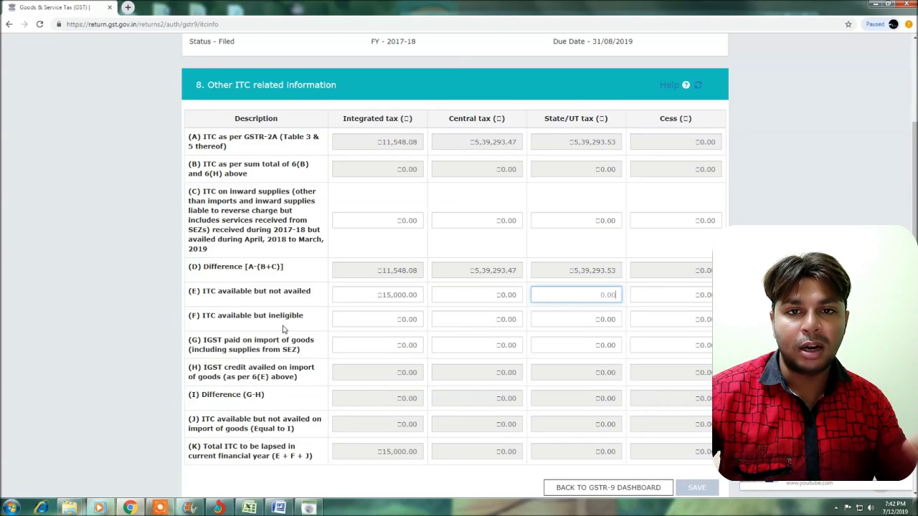
Step: Set row F's central tax and State/UT tax in table 8 to 7500 each, and leave for the GSTR-9 dashboard without saving
{"action": "left_click", "coordinate": [381, 320]}
{"action": "left_click", "coordinate": [454, 320]}
{"action": "type", "text": "7500"}
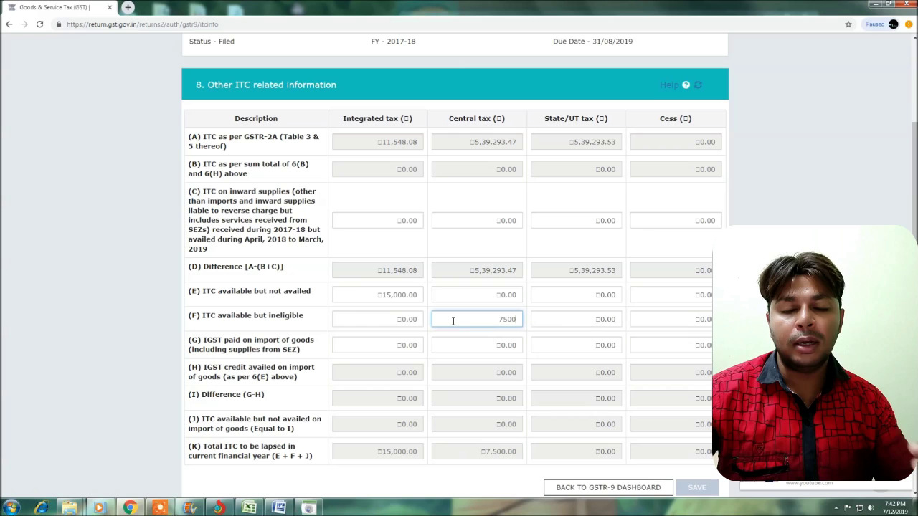
{"action": "left_click", "coordinate": [561, 322]}
{"action": "key", "text": "BackSpace"}
{"action": "key", "text": "BackSpace"}
{"action": "key", "text": "BackSpace"}
{"action": "key", "text": "BackSpace"}
{"action": "type", "text": "7500"}
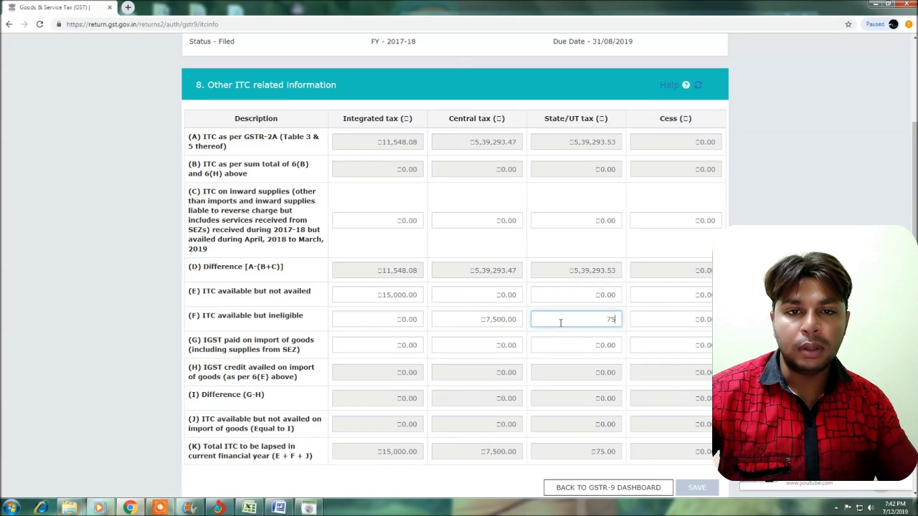
{"action": "left_click", "coordinate": [530, 364]}
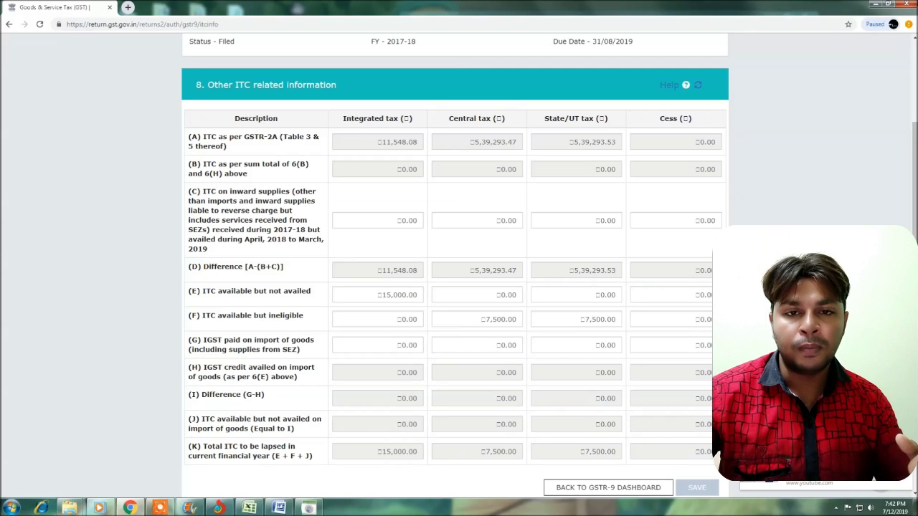
{"action": "scroll", "coordinate": [459, 265], "scroll_direction": "down", "scroll_amount": 2}
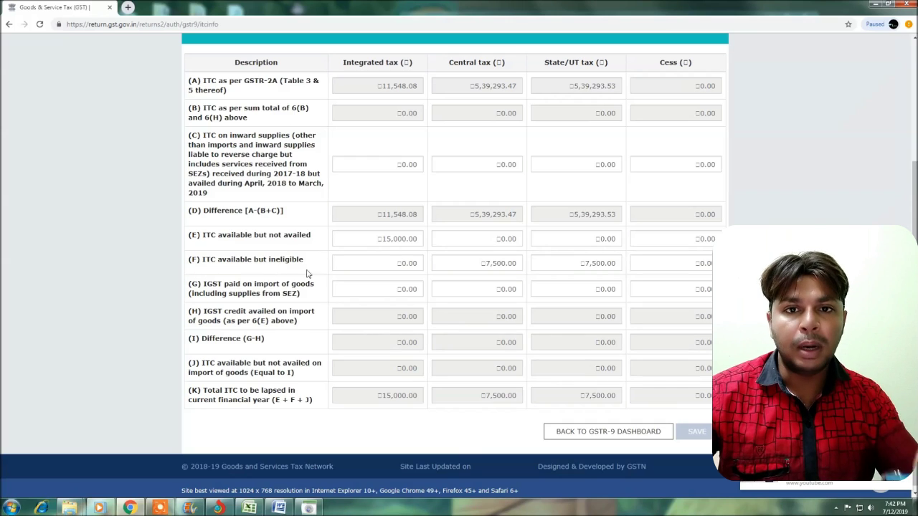
{"action": "left_click", "coordinate": [580, 432]}
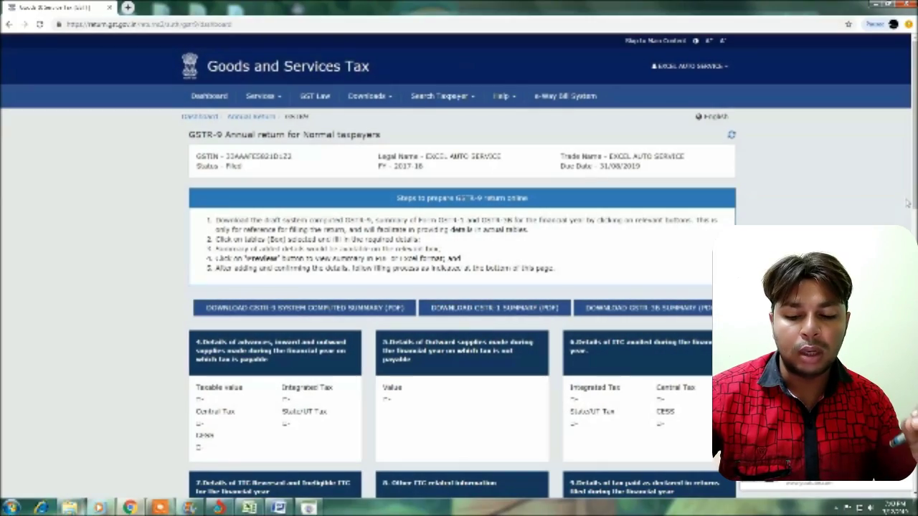
Step: Open table 9, covering tax paid as declared in returns, and switch to the GSTR-3B summary PDF in the other browser
{"action": "scroll", "coordinate": [907, 203], "scroll_direction": "down", "scroll_amount": 6}
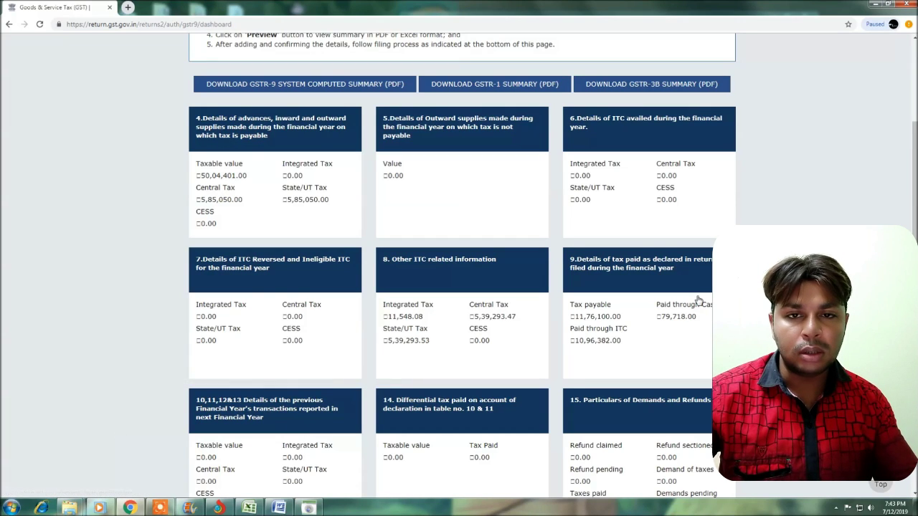
{"action": "scroll", "coordinate": [617, 301], "scroll_direction": "down", "scroll_amount": 1}
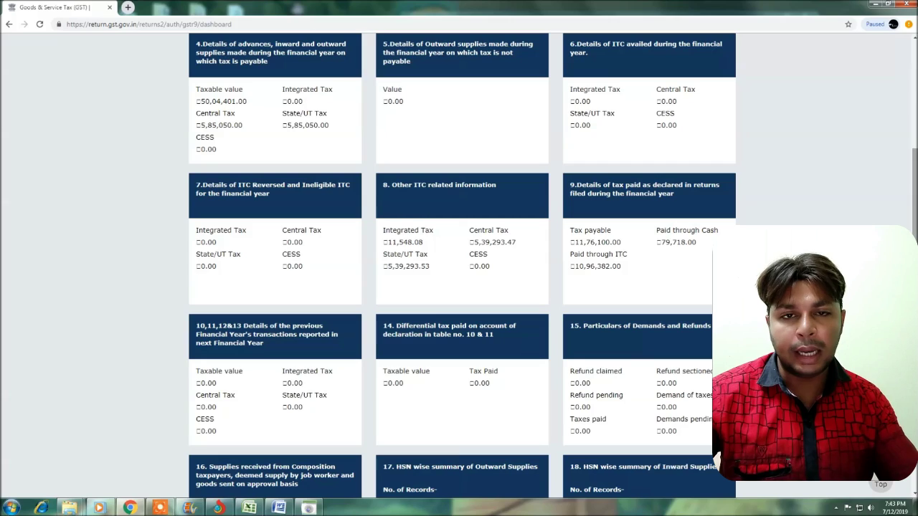
{"action": "left_click", "coordinate": [680, 235]}
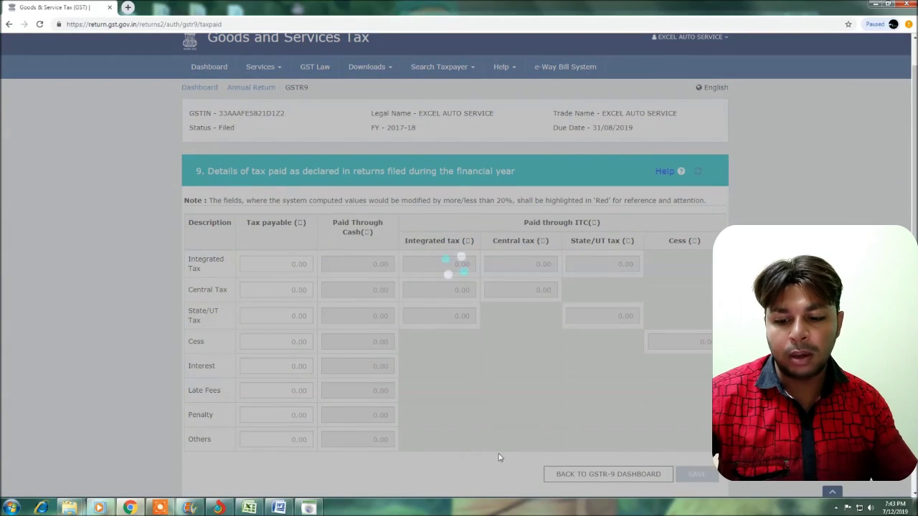
{"action": "left_click", "coordinate": [219, 508]}
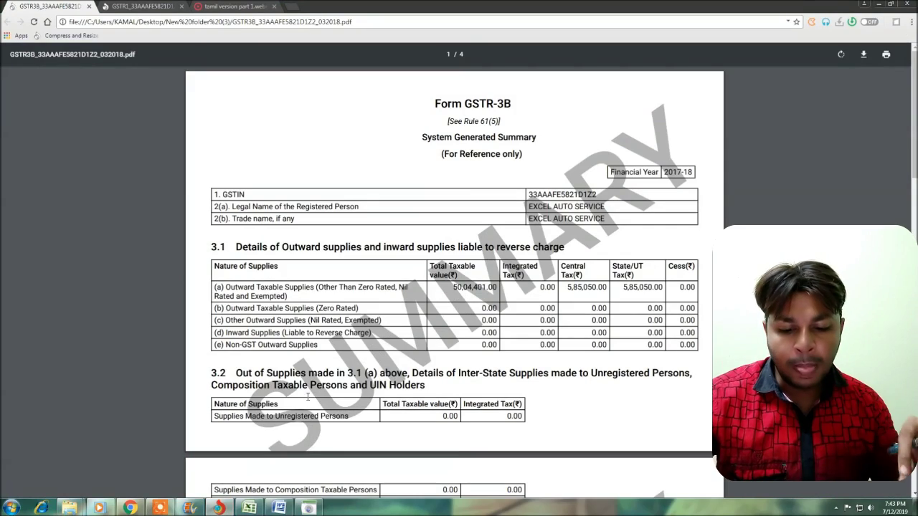
Step: Read section 6.1 Payment of Tax in the GSTR-3B PDF and compare it with the monthly tax totals in the Excel worksheet
{"action": "scroll", "coordinate": [454, 286], "scroll_direction": "down", "scroll_amount": 15}
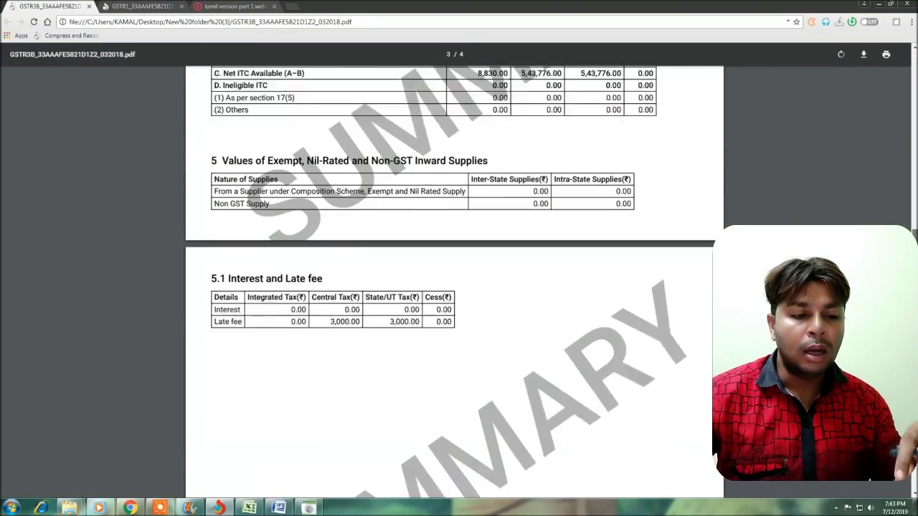
{"action": "scroll", "coordinate": [454, 287], "scroll_direction": "down", "scroll_amount": 10}
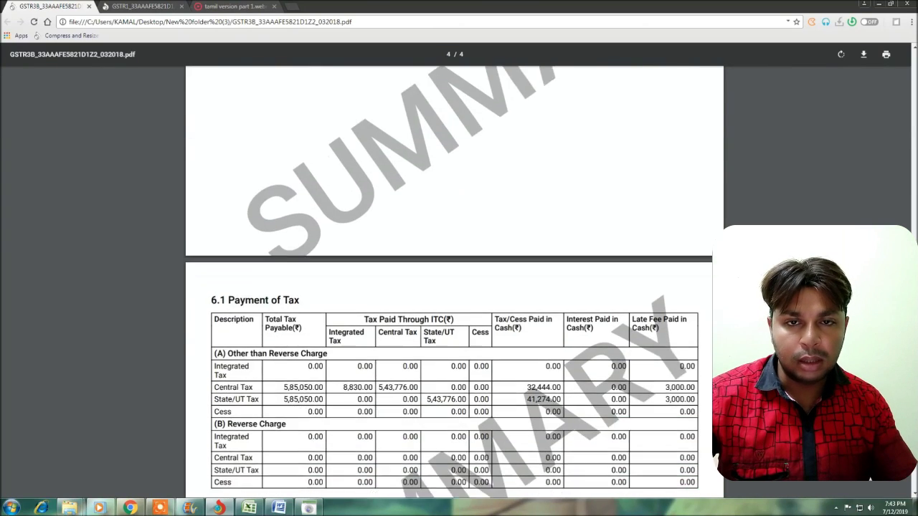
{"action": "scroll", "coordinate": [620, 451], "scroll_direction": "down", "scroll_amount": 2}
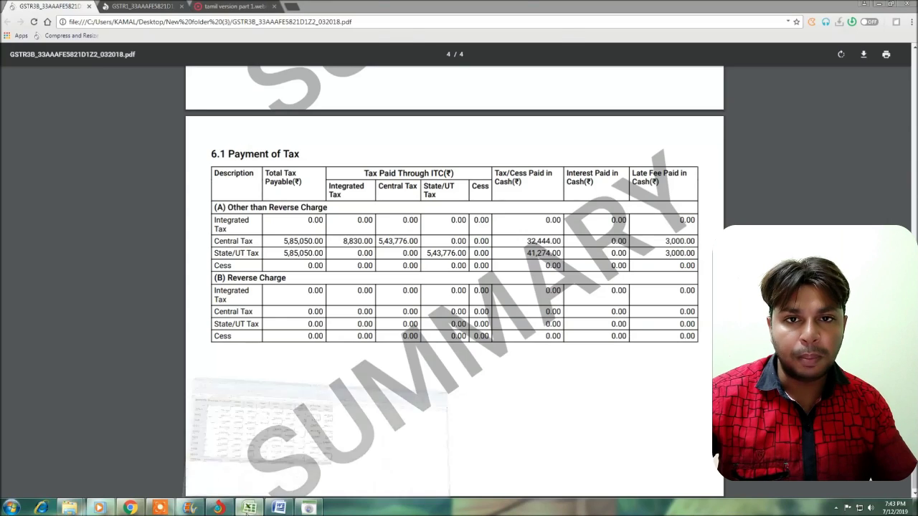
{"action": "left_click", "coordinate": [249, 507]}
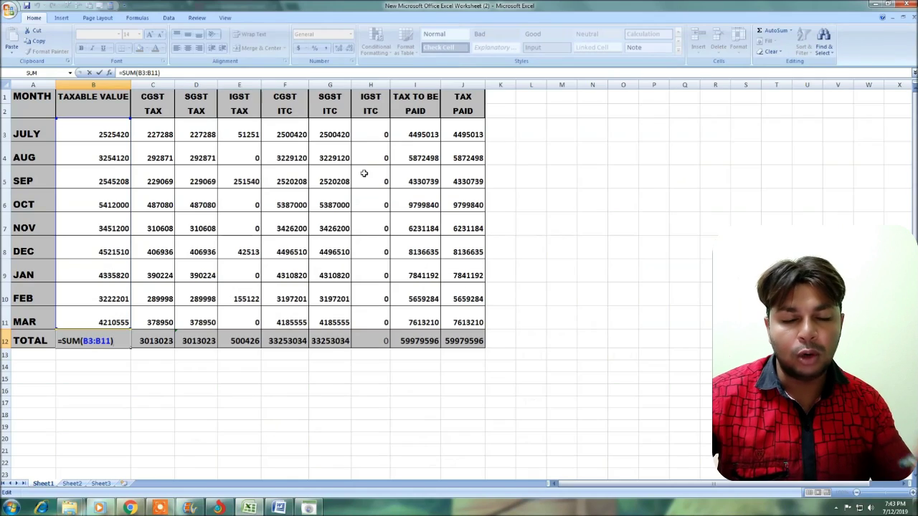
{"action": "left_click", "coordinate": [219, 508]}
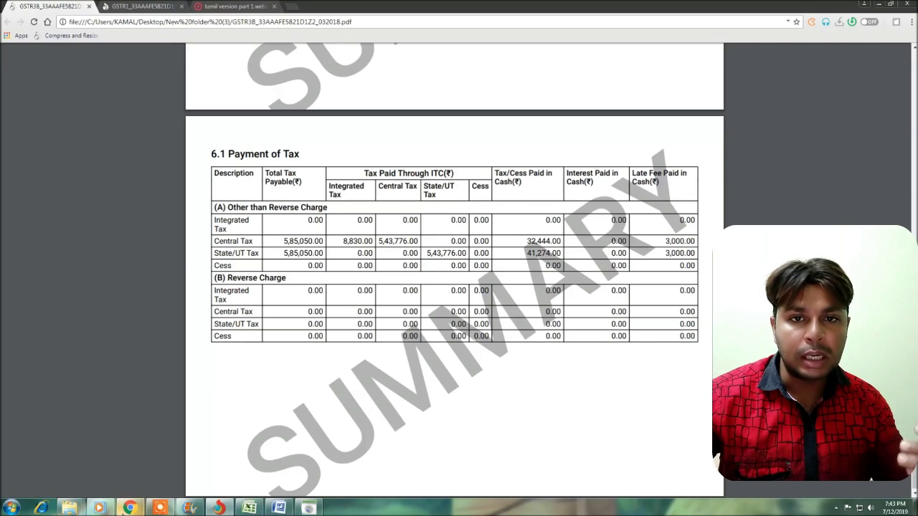
Step: Switch to Chrome, review the payable and paid figures in table 9, and return to the GSTR-9 dashboard
{"action": "left_click", "coordinate": [129, 507]}
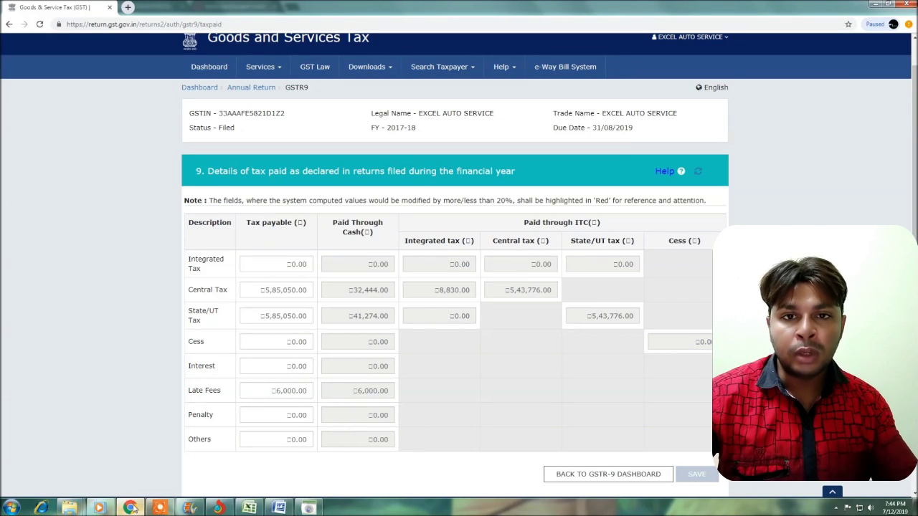
{"action": "left_click", "coordinate": [129, 448]}
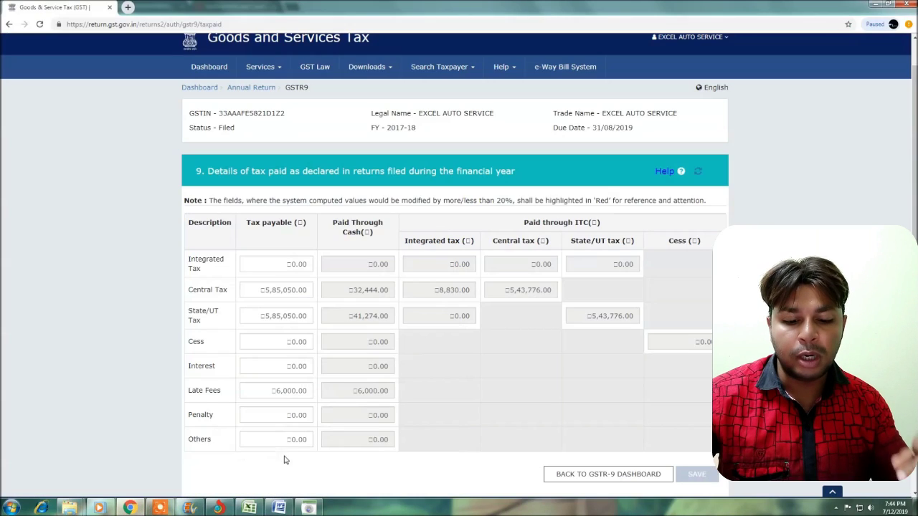
{"action": "left_click", "coordinate": [284, 459]}
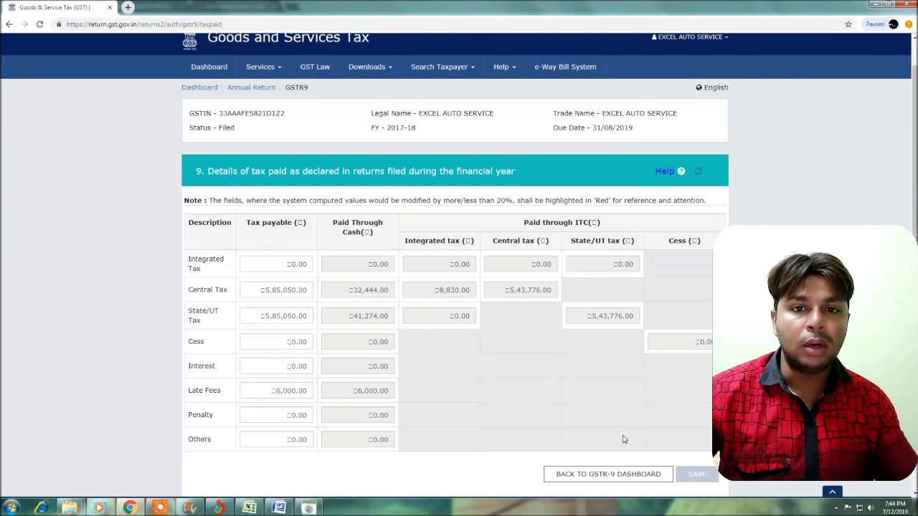
{"action": "left_click", "coordinate": [580, 474]}
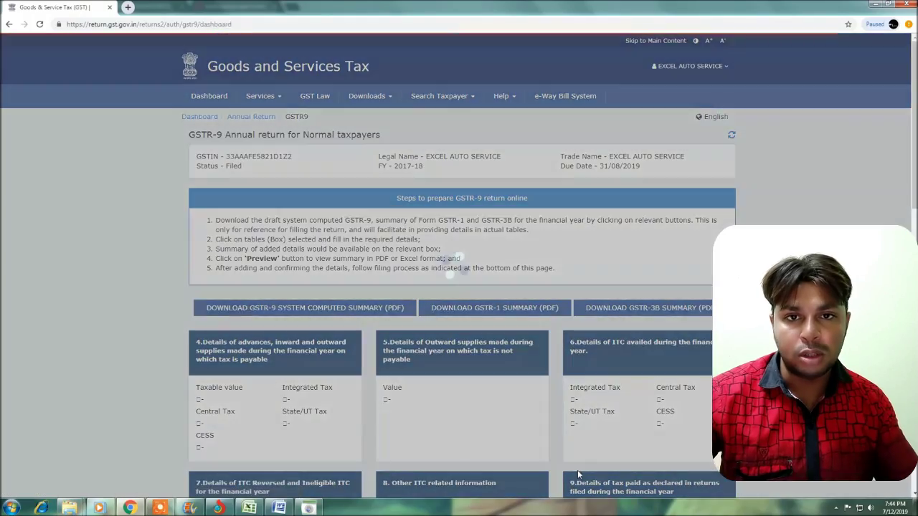
Step: Open table 14, differential tax paid on tables 10 and 11, and switch to Word to read the omitted sales example
{"action": "scroll", "coordinate": [459, 287], "scroll_direction": "down", "scroll_amount": 4}
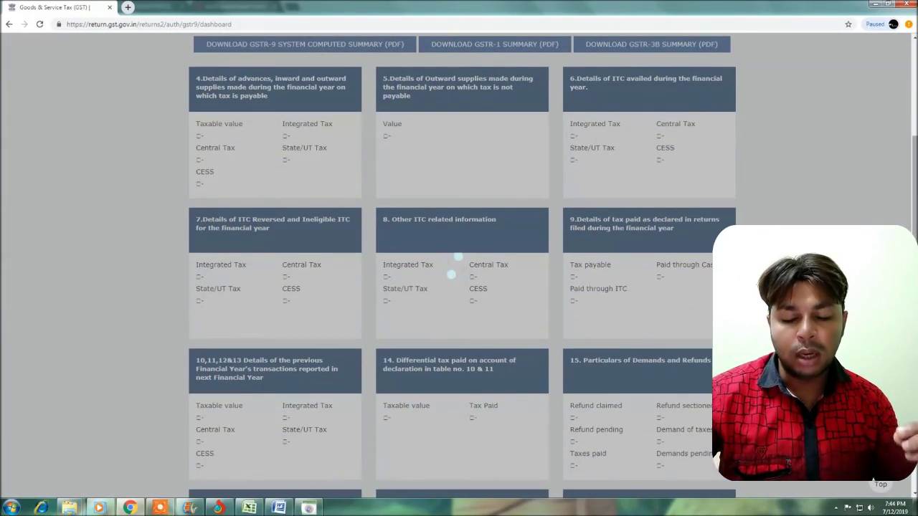
{"action": "scroll", "coordinate": [459, 287], "scroll_direction": "down", "scroll_amount": 1}
{"action": "scroll", "coordinate": [459, 287], "scroll_direction": "down", "scroll_amount": 1}
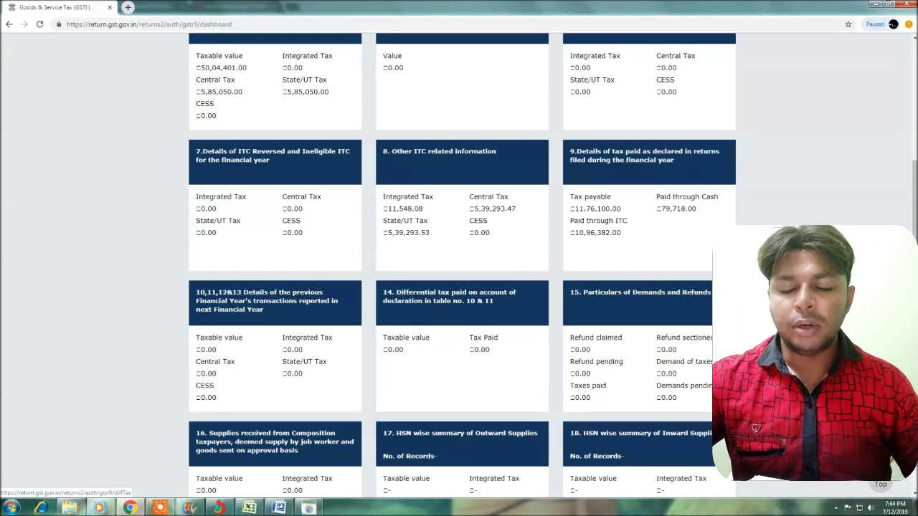
{"action": "scroll", "coordinate": [415, 320], "scroll_direction": "up", "scroll_amount": 1}
{"action": "scroll", "coordinate": [446, 331], "scroll_direction": "up", "scroll_amount": 1}
{"action": "scroll", "coordinate": [446, 330], "scroll_direction": "down", "scroll_amount": 2}
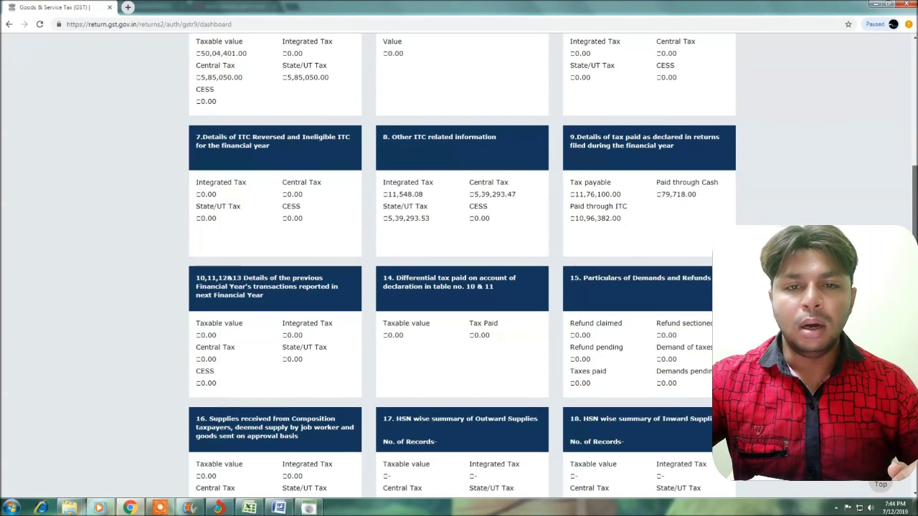
{"action": "left_click", "coordinate": [444, 309]}
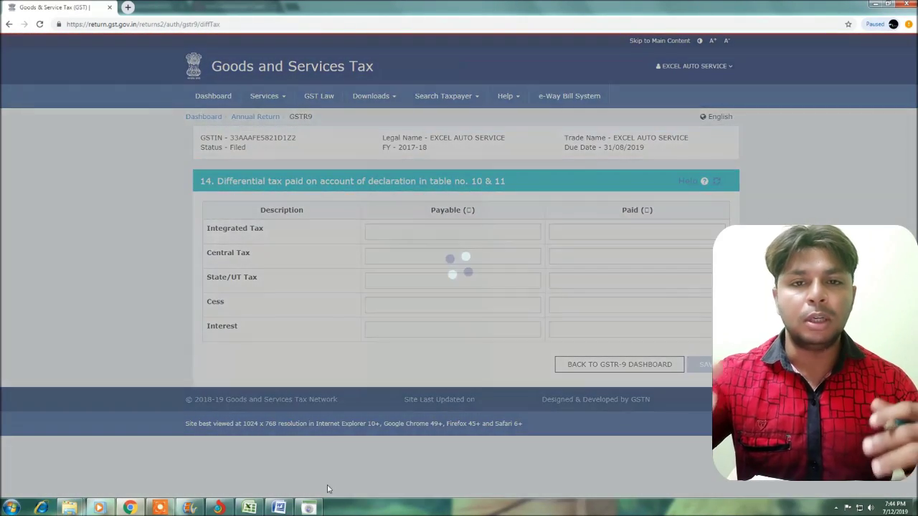
{"action": "left_click", "coordinate": [279, 508]}
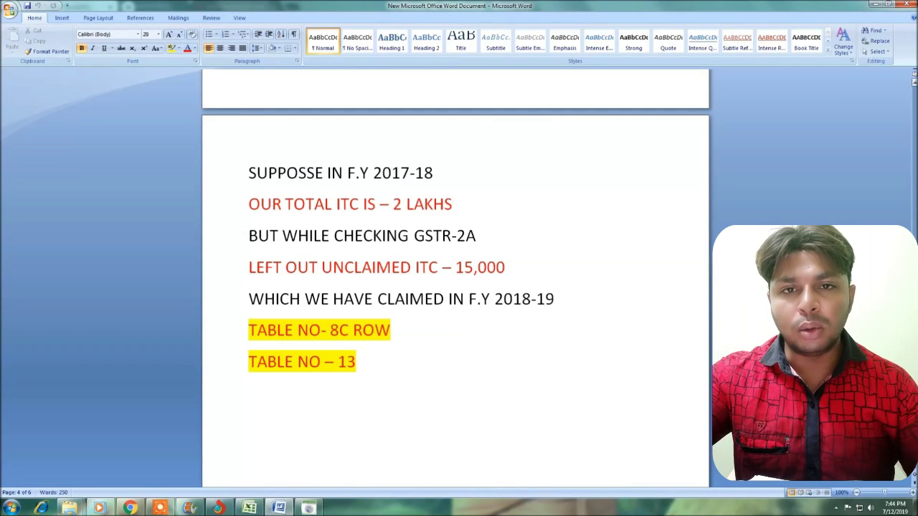
{"action": "scroll", "coordinate": [381, 308], "scroll_direction": "down", "scroll_amount": 7}
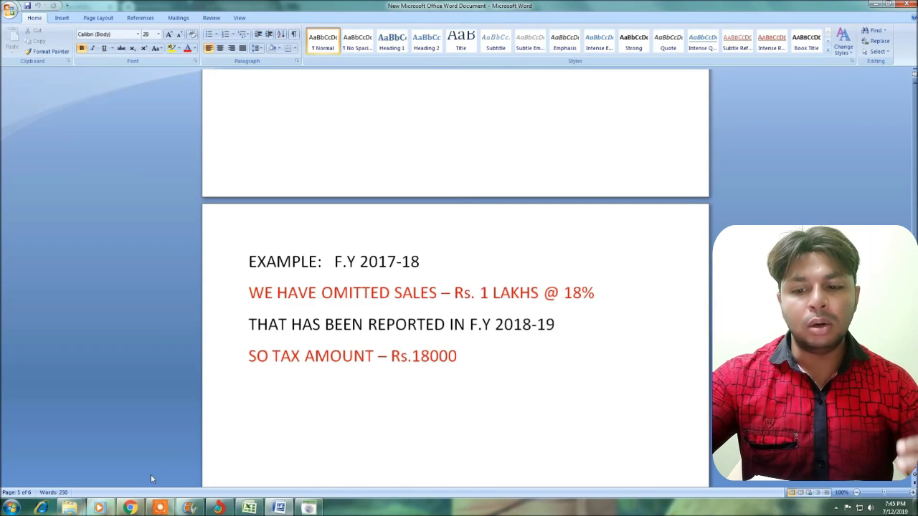
Step: In table 14 in Chrome, set the integrated tax paid and payable to 18000 each, and leave for the GSTR-9 dashboard without saving
{"action": "left_click", "coordinate": [129, 507]}
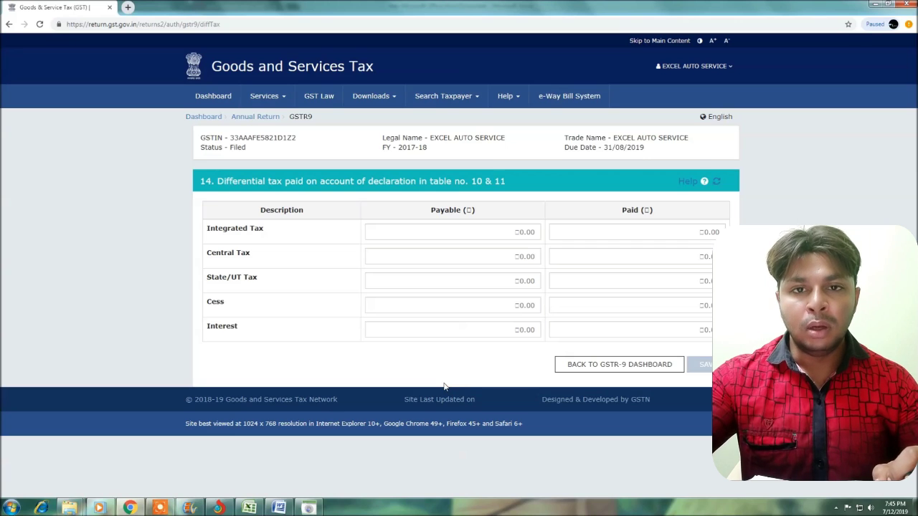
{"action": "left_click", "coordinate": [645, 232]}
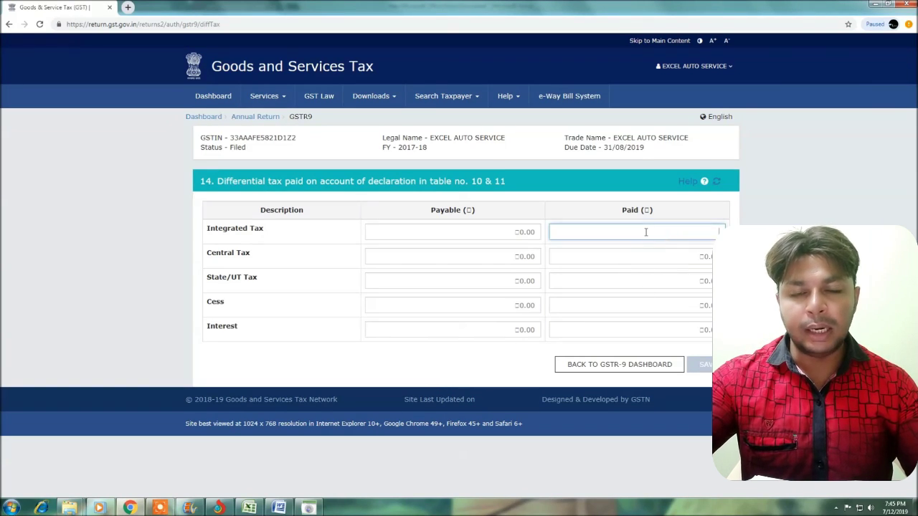
{"action": "type", "text": "18000"}
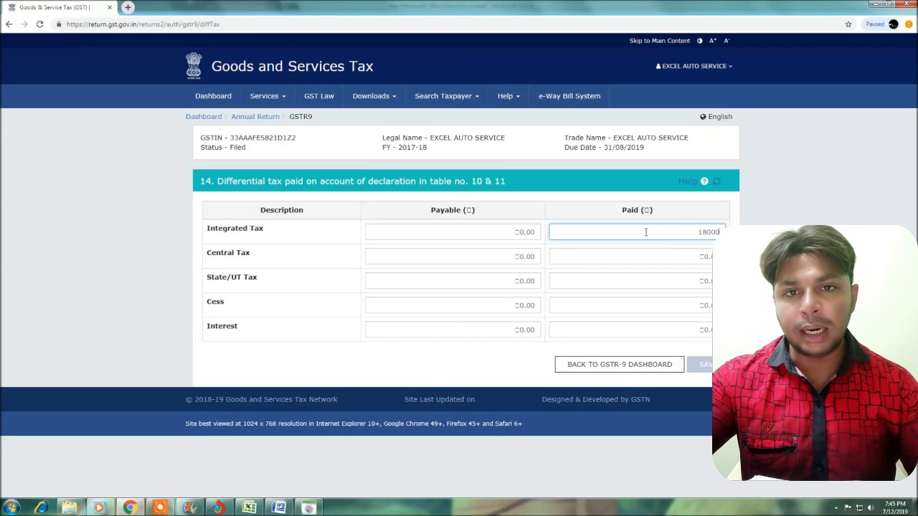
{"action": "left_click", "coordinate": [578, 220]}
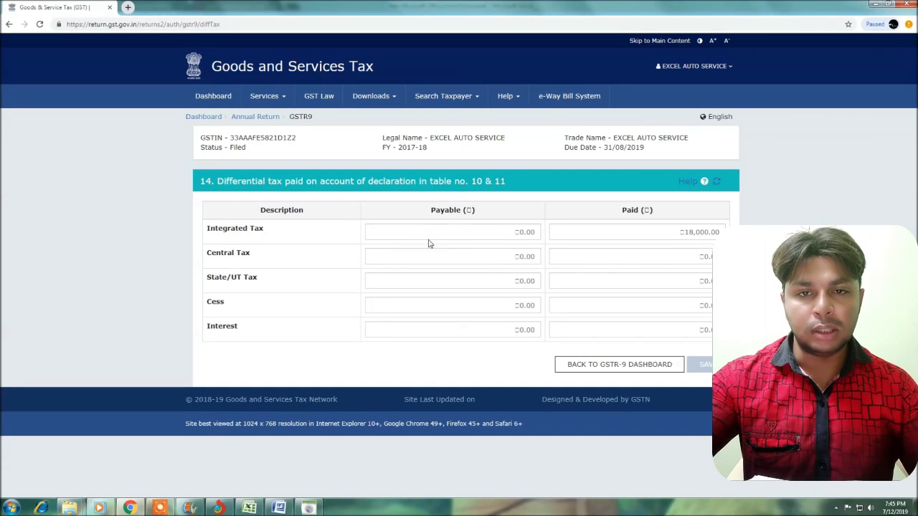
{"action": "left_click", "coordinate": [465, 233]}
{"action": "type", "text": "180000"}
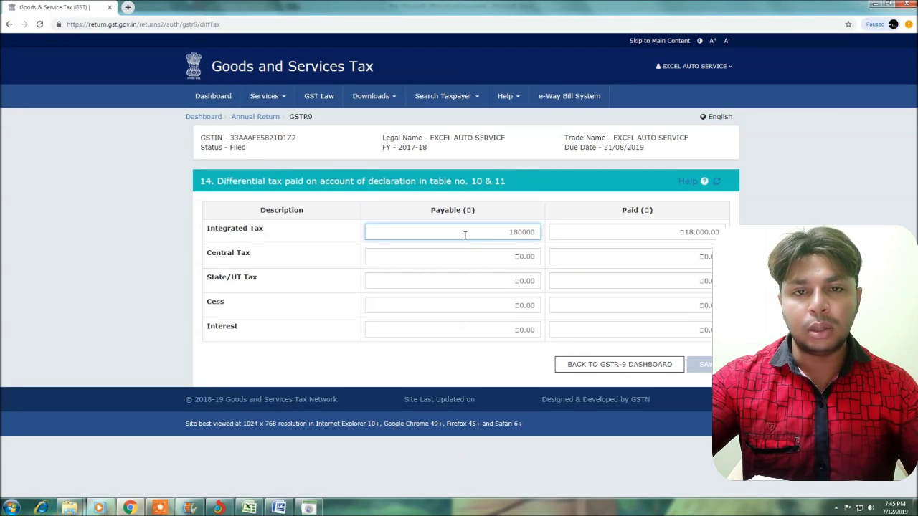
{"action": "left_click_drag", "start_coordinate": [251, 338], "coordinate": [206, 298]}
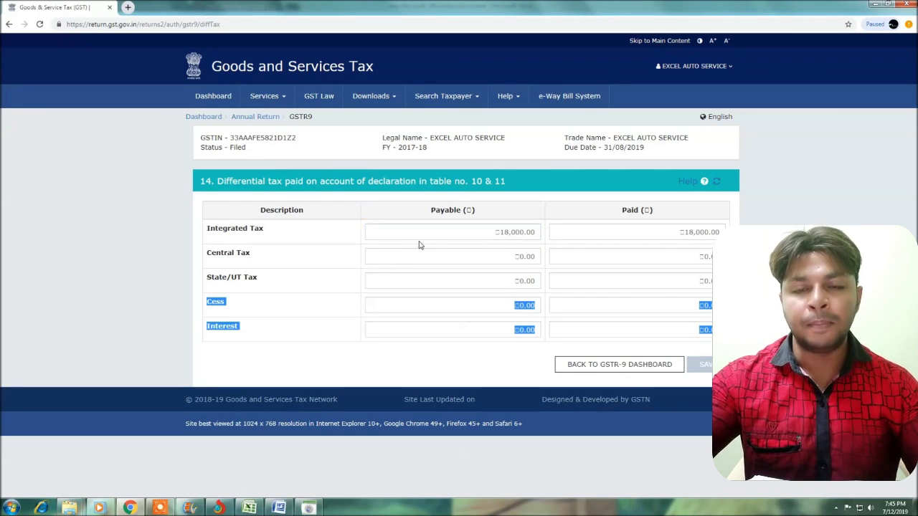
{"action": "left_click", "coordinate": [596, 369]}
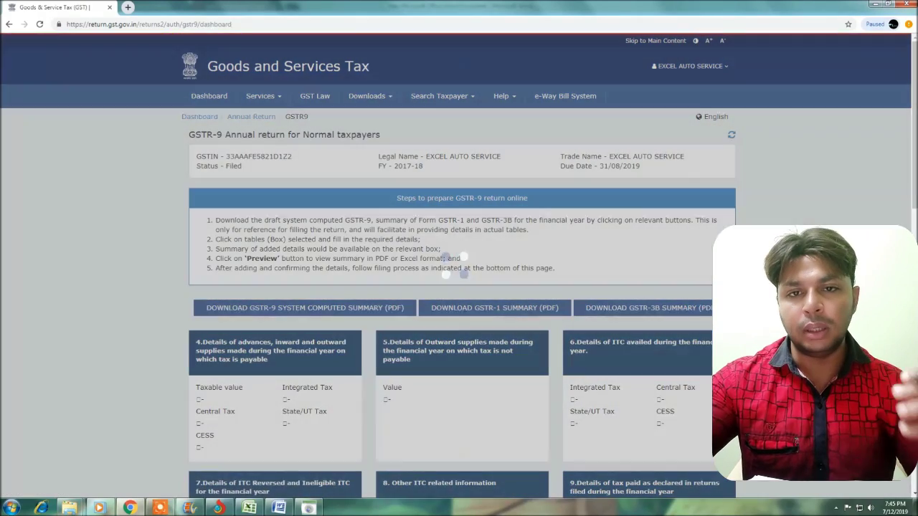
Step: Open table 15, Particulars of Demands and Refunds, review its rows, and return to the GSTR-9 dashboard
{"action": "scroll", "coordinate": [459, 266], "scroll_direction": "down", "scroll_amount": 5}
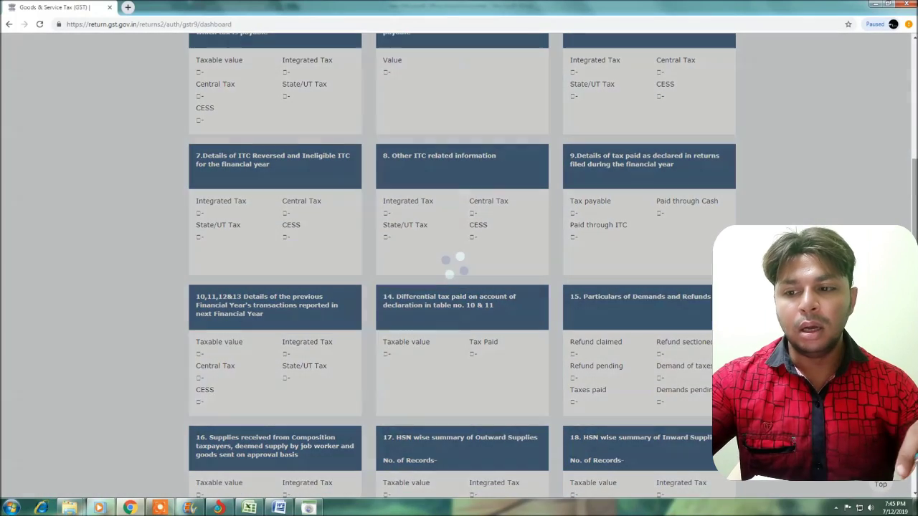
{"action": "scroll", "coordinate": [459, 266], "scroll_direction": "down", "scroll_amount": 1}
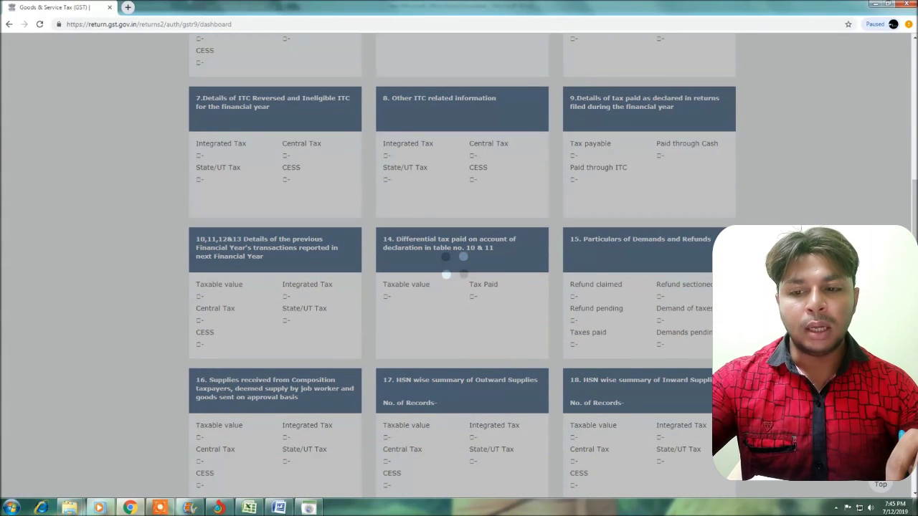
{"action": "scroll", "coordinate": [459, 266], "scroll_direction": "down", "scroll_amount": 1}
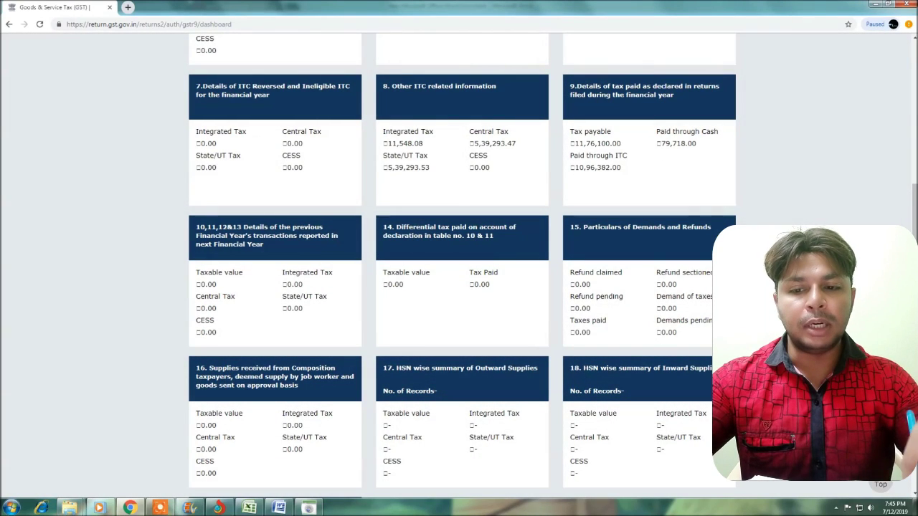
{"action": "scroll", "coordinate": [459, 266], "scroll_direction": "down", "scroll_amount": 1}
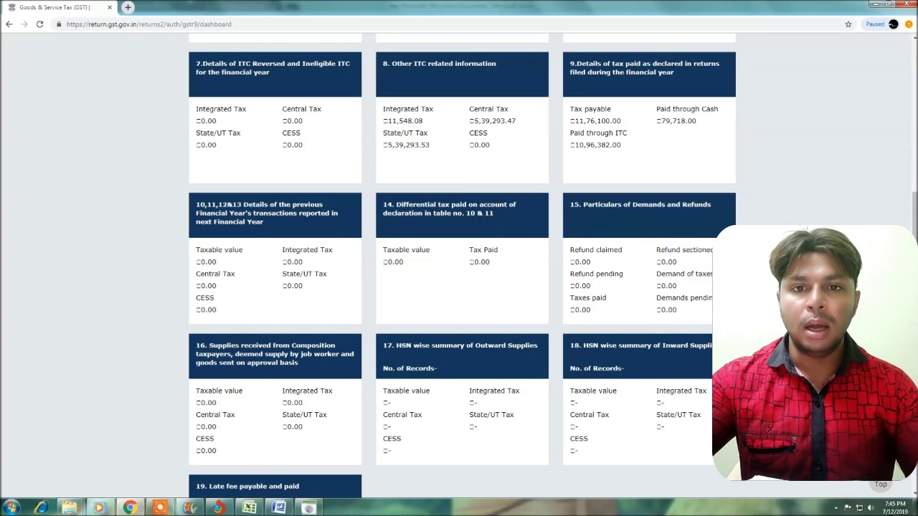
{"action": "left_click", "coordinate": [642, 211]}
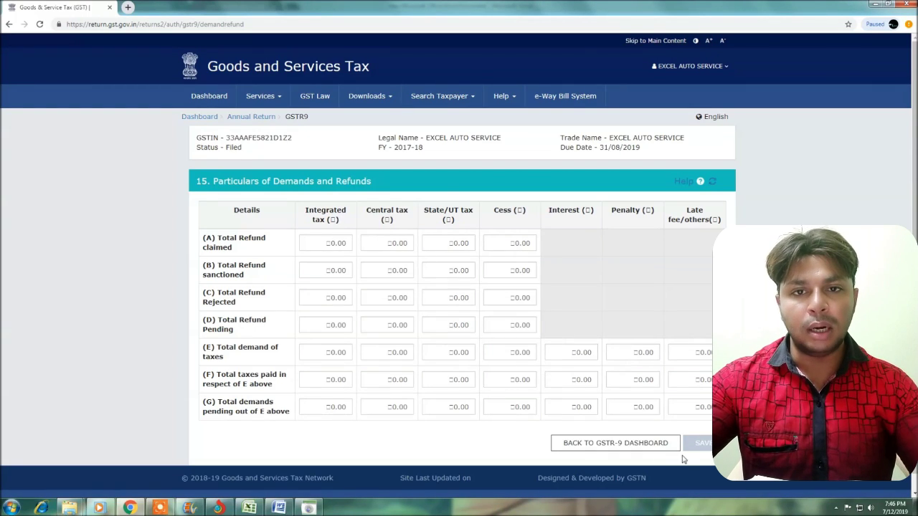
{"action": "left_click", "coordinate": [616, 443]}
Step: Open table 16 and set the taxable value of row A, supplies received from composition taxpayers, to 100000
{"action": "scroll", "coordinate": [631, 448], "scroll_direction": "down", "scroll_amount": 3}
{"action": "scroll", "coordinate": [341, 337], "scroll_direction": "down", "scroll_amount": 3}
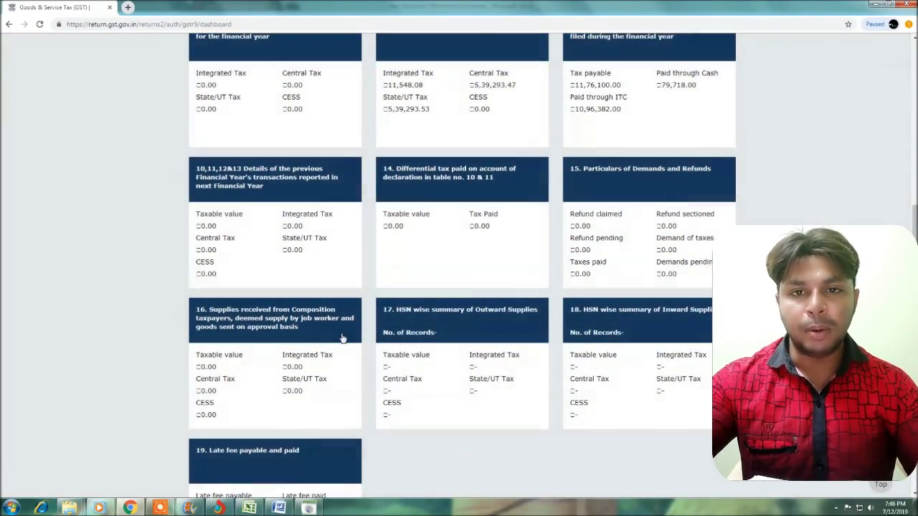
{"action": "left_click", "coordinate": [341, 337]}
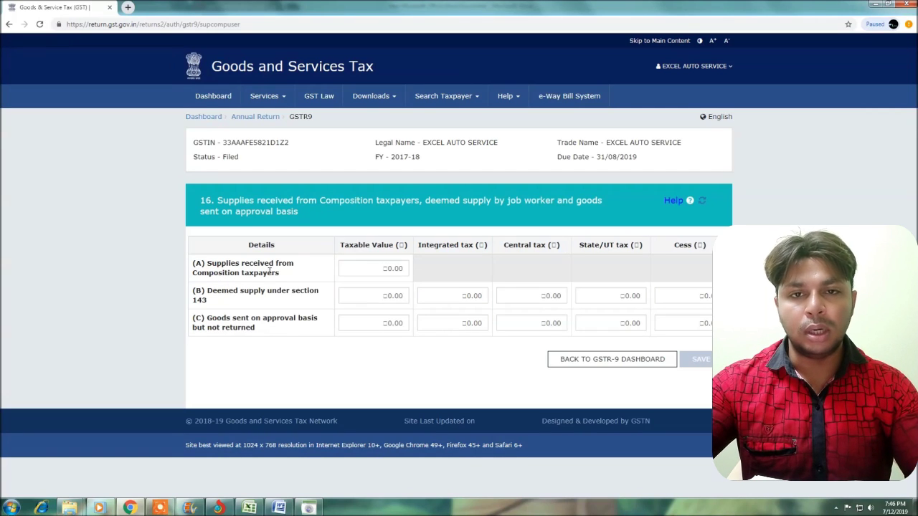
{"action": "left_click", "coordinate": [370, 268]}
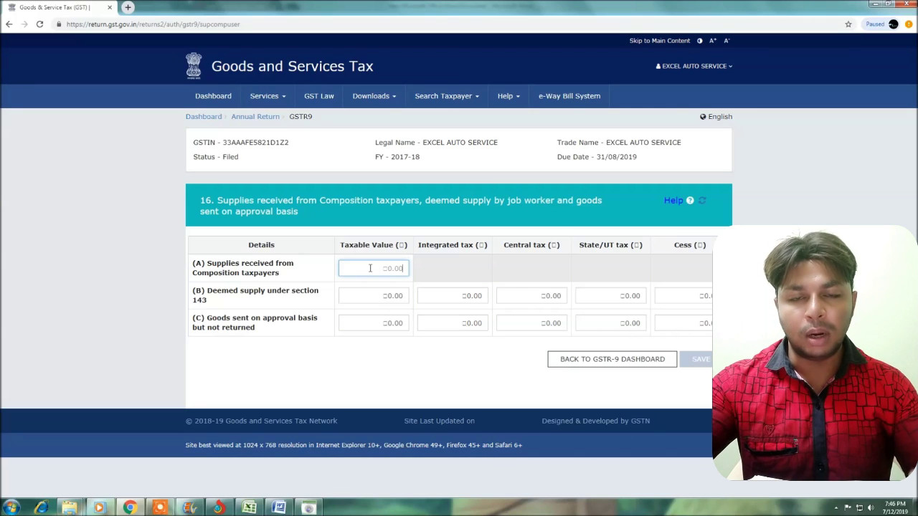
{"action": "type", "text": "100000"}
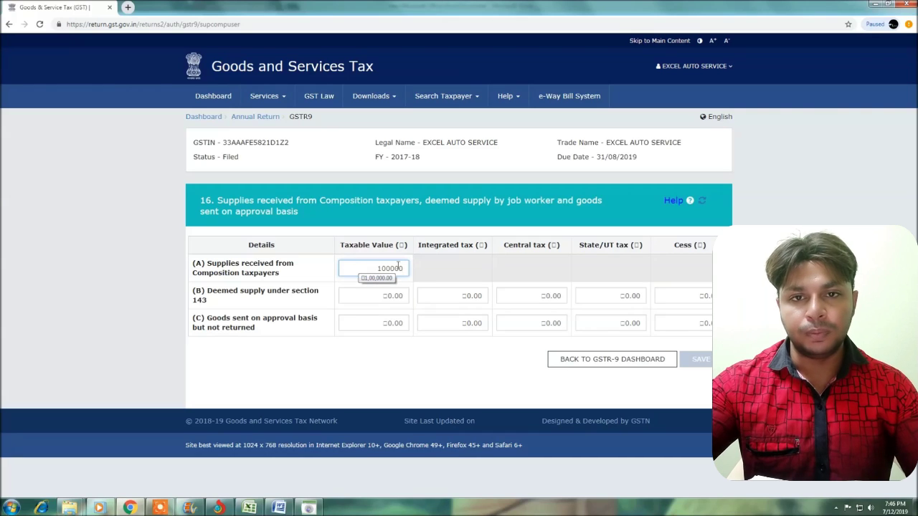
{"action": "left_click", "coordinate": [316, 300]}
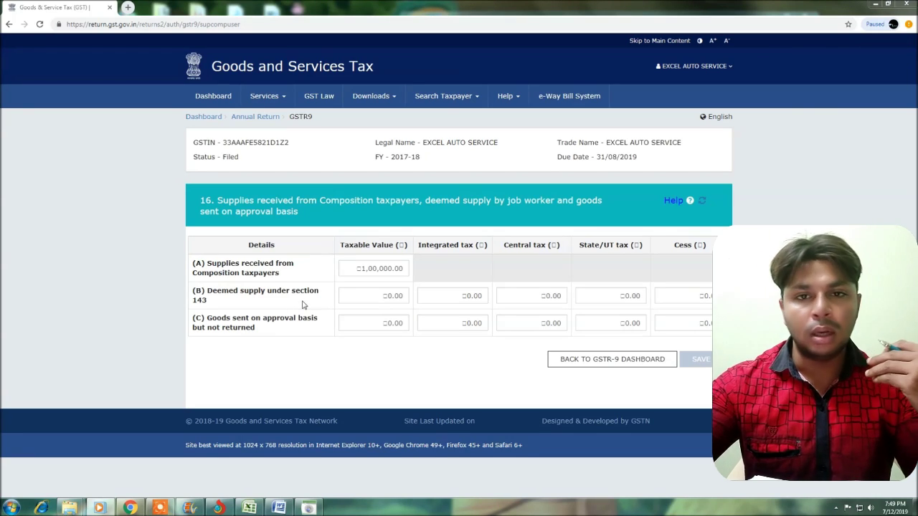
Step: In row B, deemed supply under section 143, set the taxable value to 100000 and central and State/UT tax to 2500 each
{"action": "left_click", "coordinate": [358, 296]}
{"action": "type", "text": "100000"}
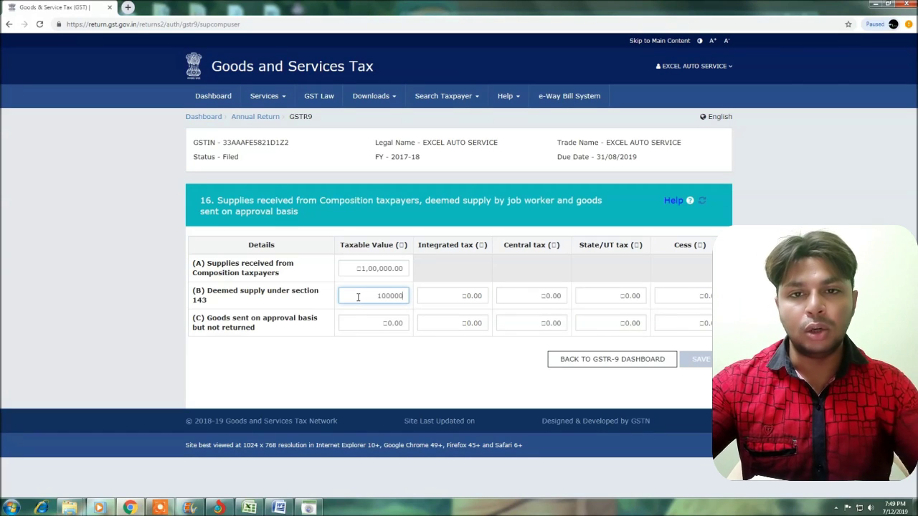
{"action": "left_click", "coordinate": [376, 369]}
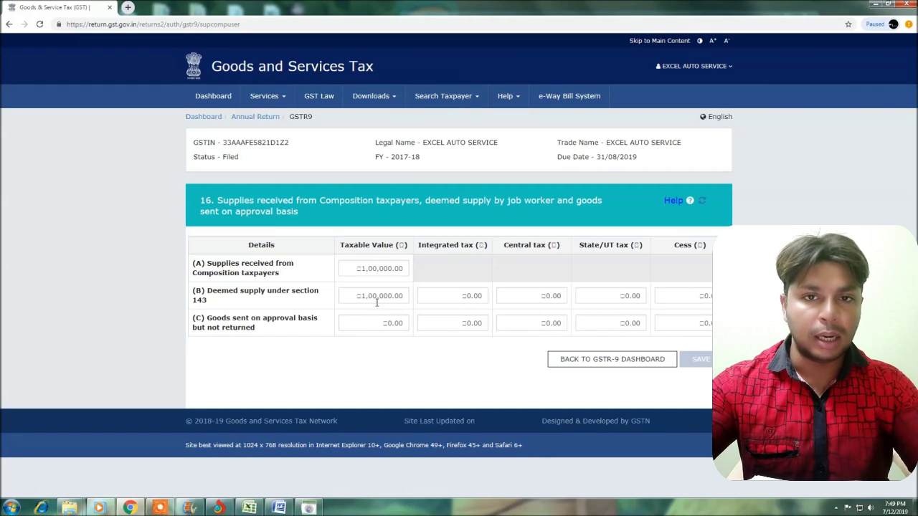
{"action": "left_click", "coordinate": [527, 296]}
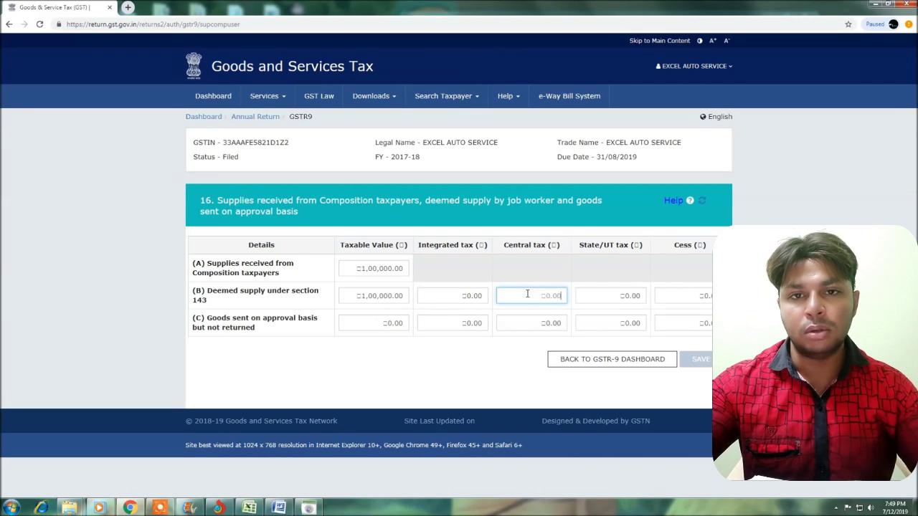
{"action": "type", "text": "2500"}
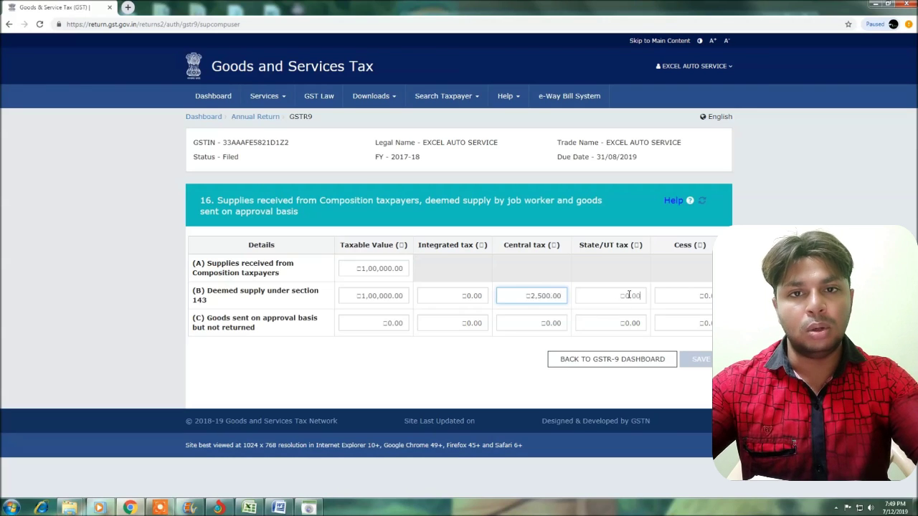
{"action": "left_click", "coordinate": [629, 296]}
{"action": "type", "text": "2500"}
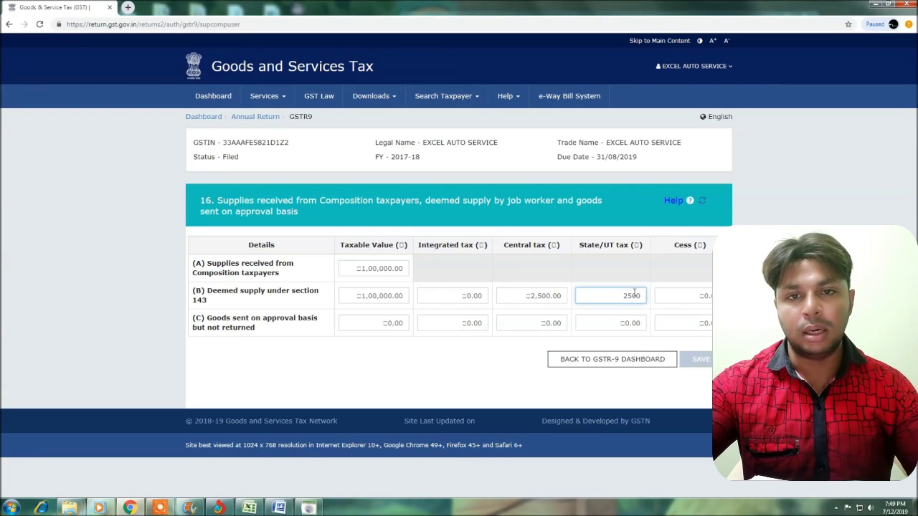
{"action": "left_click", "coordinate": [454, 363]}
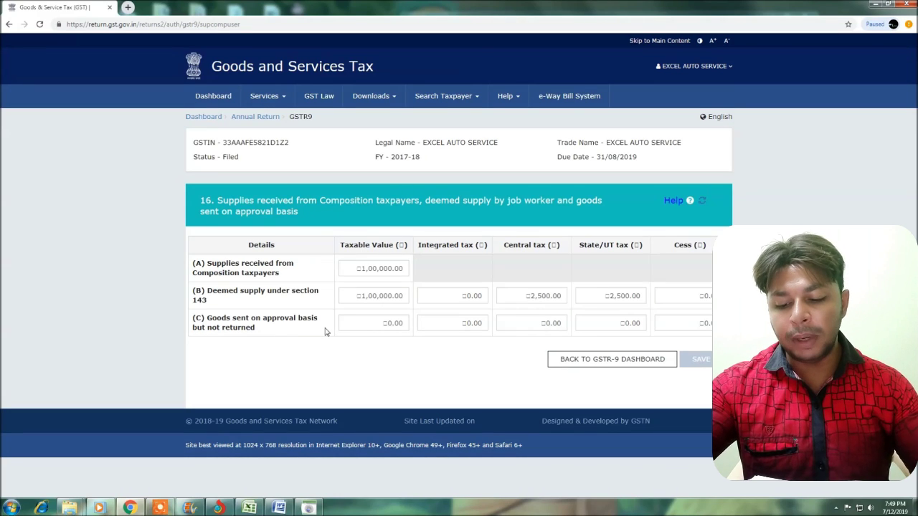
Step: In row C, goods sent on approval basis but not returned, set the taxable value to 100000 and central and State/UT tax to 2500 each
{"action": "left_click", "coordinate": [364, 325]}
{"action": "type", "text": "100000"}
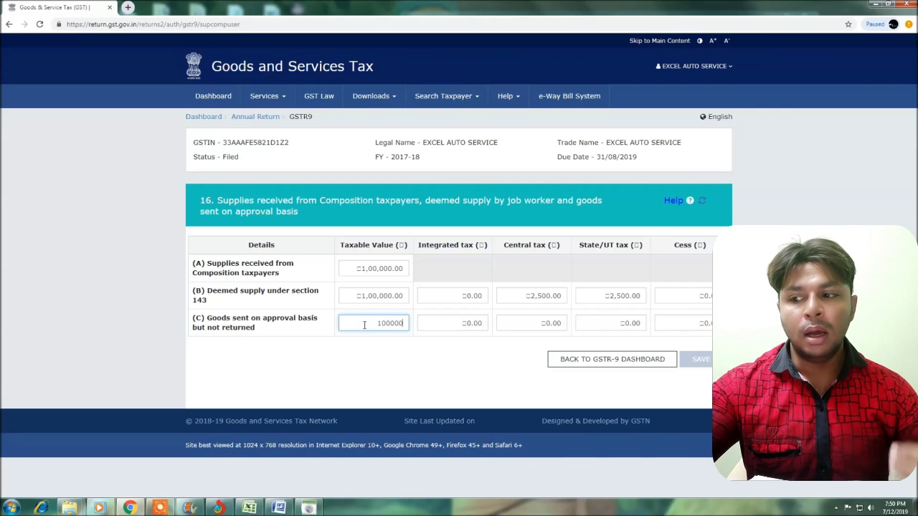
{"action": "left_click", "coordinate": [385, 341]}
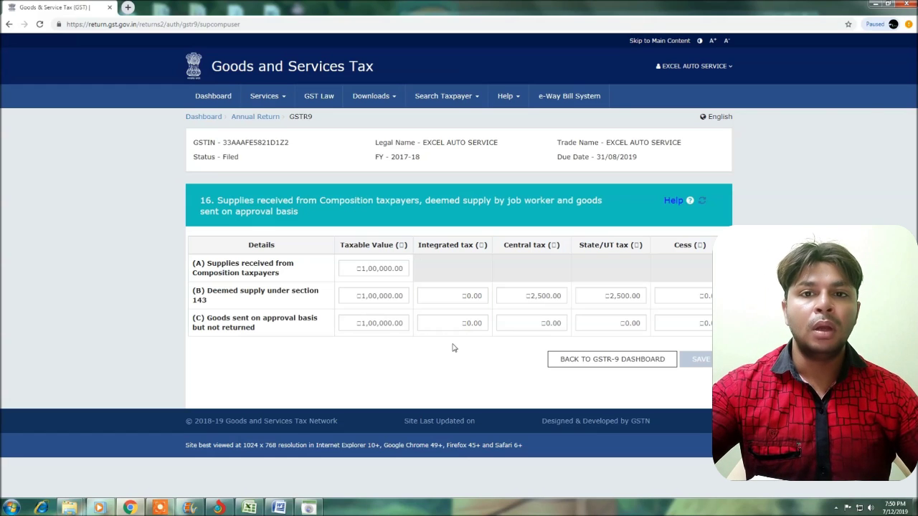
{"action": "left_click", "coordinate": [522, 327]}
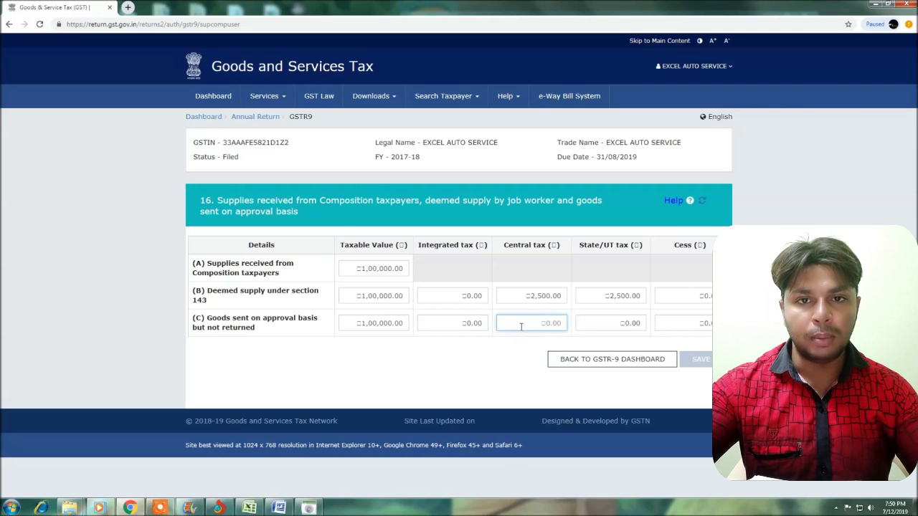
{"action": "type", "text": "2500"}
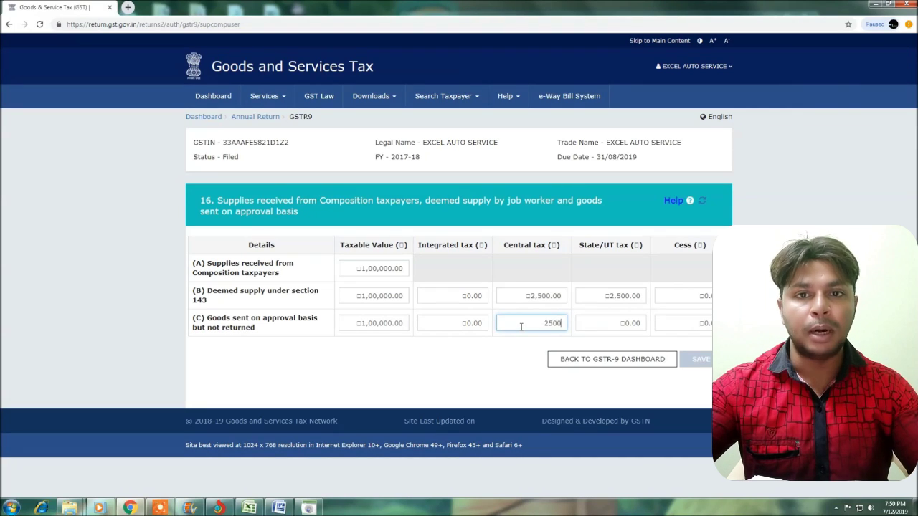
{"action": "left_click", "coordinate": [617, 335]}
{"action": "left_click", "coordinate": [616, 322]}
{"action": "type", "text": "2500"}
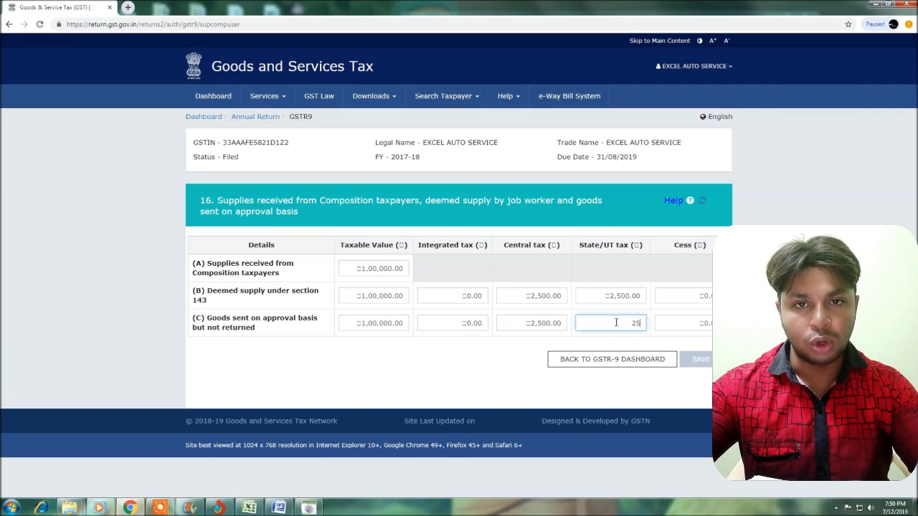
{"action": "left_click", "coordinate": [502, 356]}
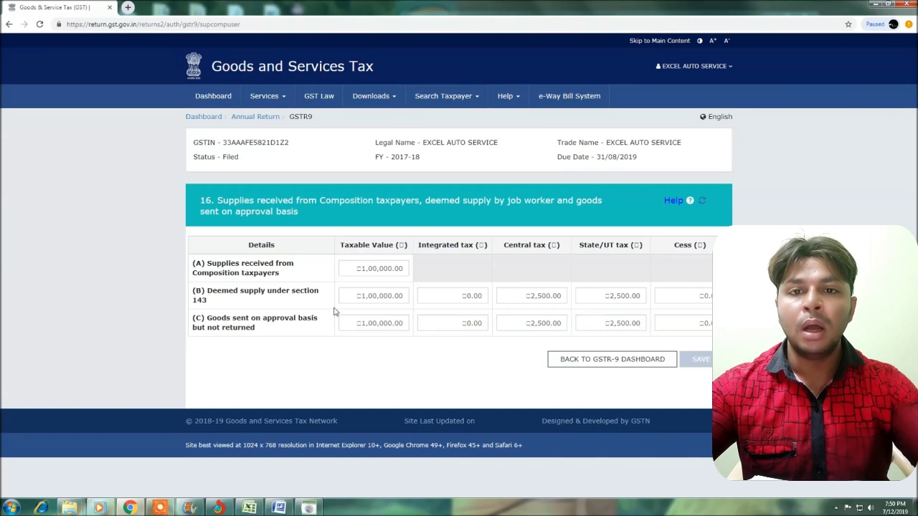
Step: Leave table 16 without saving and review the HSN wise summary tables 17 and 18 on the GSTR-9 dashboard
{"action": "left_click", "coordinate": [585, 360]}
{"action": "scroll", "coordinate": [586, 367], "scroll_direction": "down", "scroll_amount": 5}
{"action": "scroll", "coordinate": [501, 126], "scroll_direction": "down", "scroll_amount": 3}
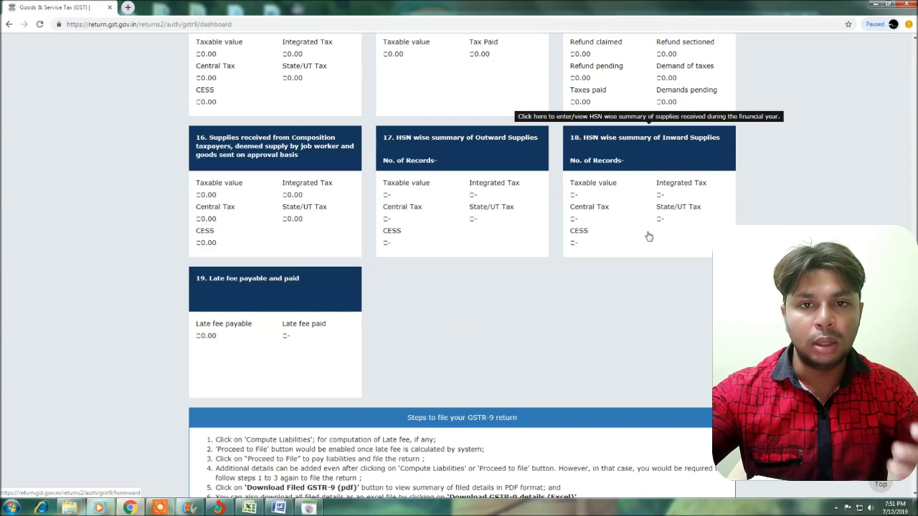
{"action": "left_click", "coordinate": [519, 228]}
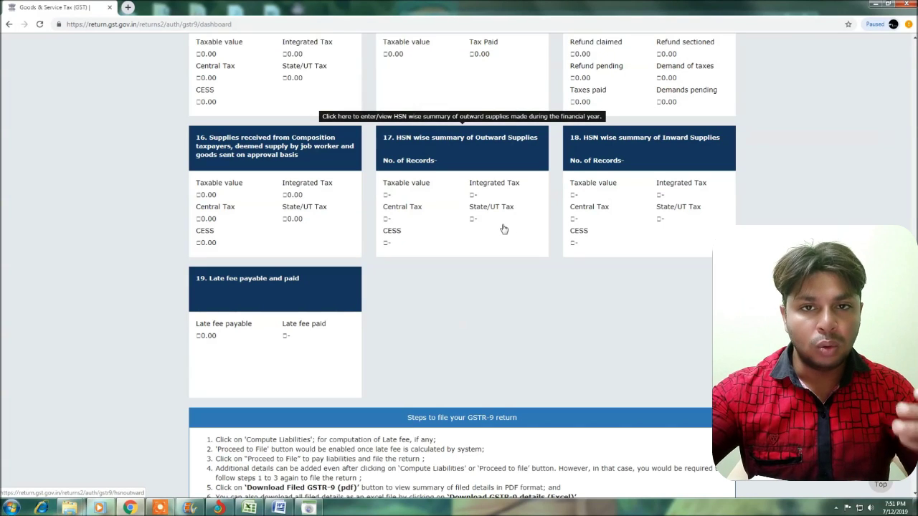
{"action": "left_click", "coordinate": [516, 228]}
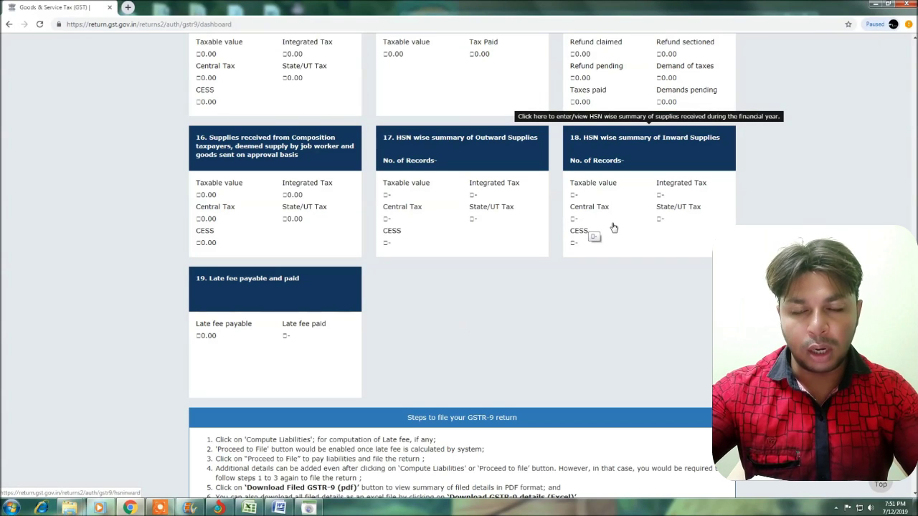
Step: Open table 19, Late fee payable and paid, review it, and return to the steps to file on the GSTR-9 dashboard
{"action": "scroll", "coordinate": [613, 228], "scroll_direction": "down", "scroll_amount": 3}
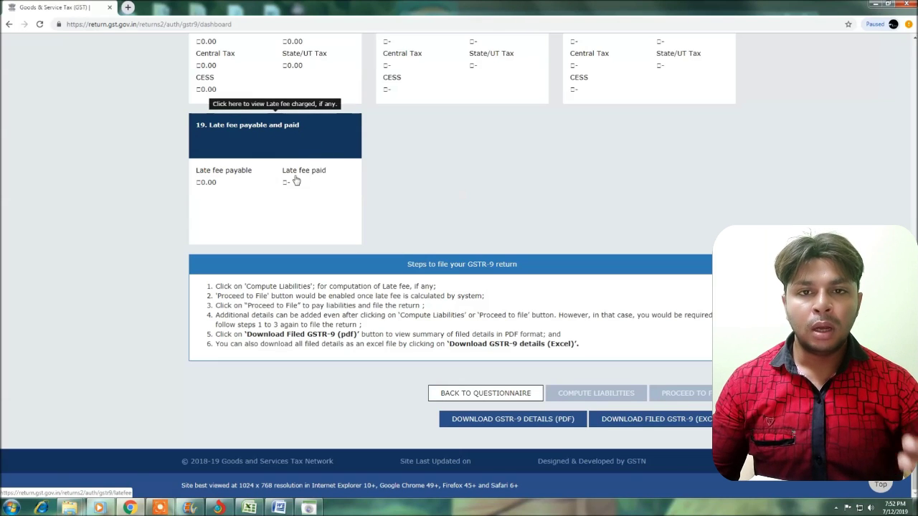
{"action": "left_click", "coordinate": [287, 153]}
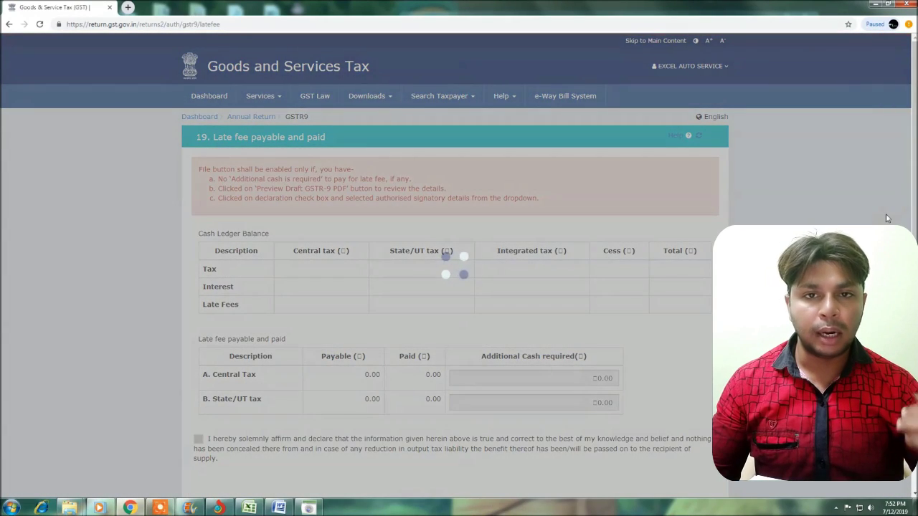
{"action": "scroll", "coordinate": [584, 265], "scroll_direction": "down", "scroll_amount": 1}
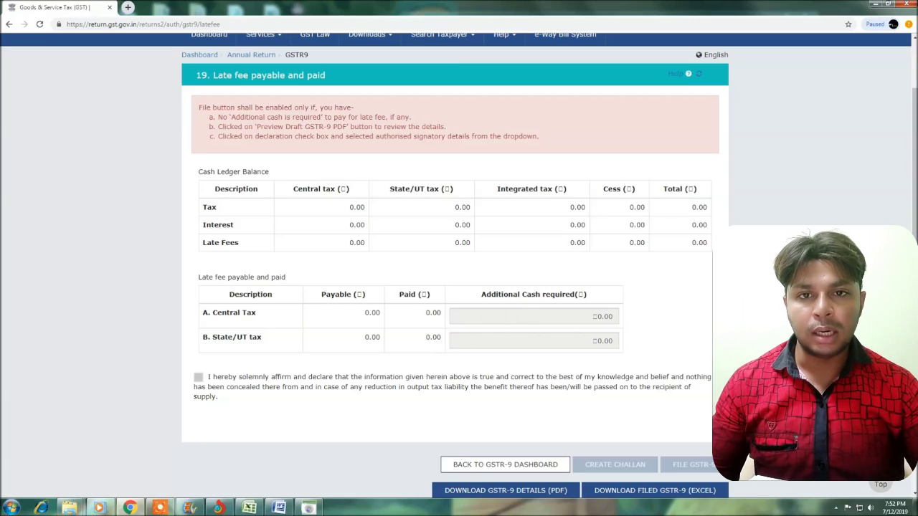
{"action": "scroll", "coordinate": [571, 423], "scroll_direction": "down", "scroll_amount": 2}
{"action": "left_click", "coordinate": [505, 396]}
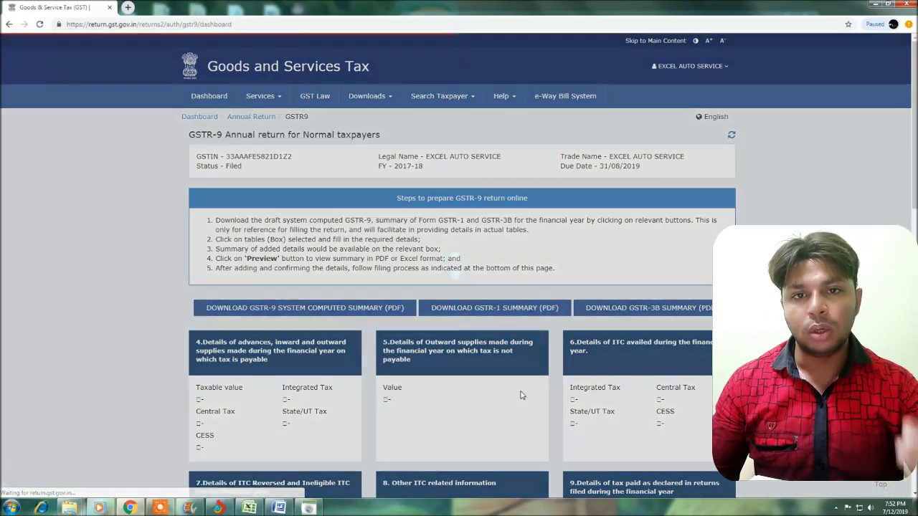
{"action": "scroll", "coordinate": [459, 265], "scroll_direction": "down", "scroll_amount": 1}
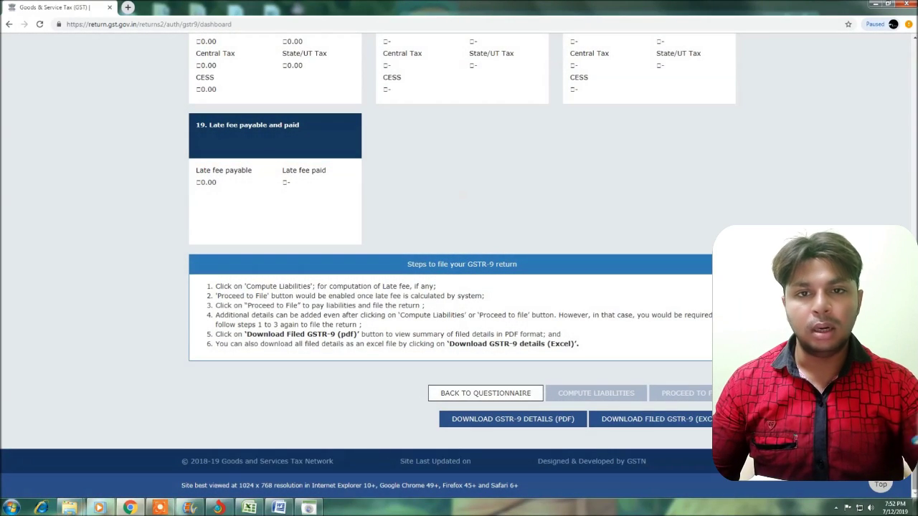
{"action": "scroll", "coordinate": [459, 266], "scroll_direction": "up", "scroll_amount": 1}
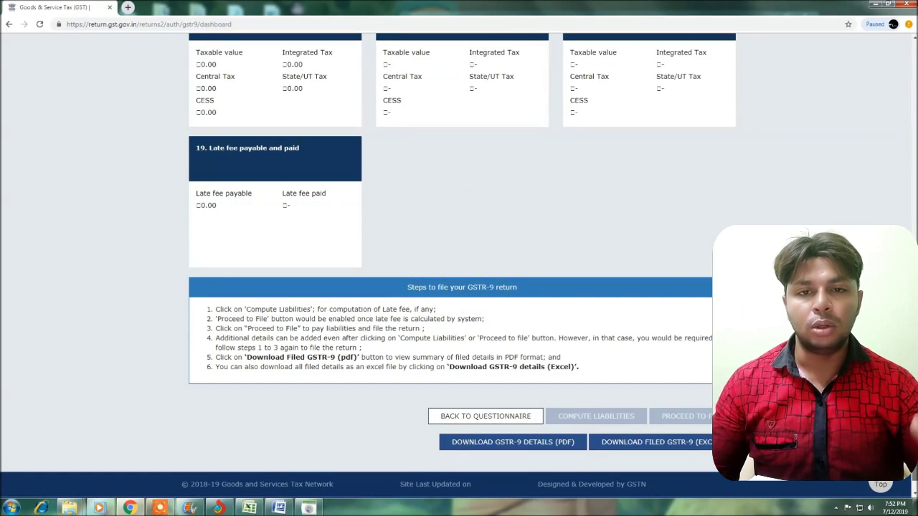